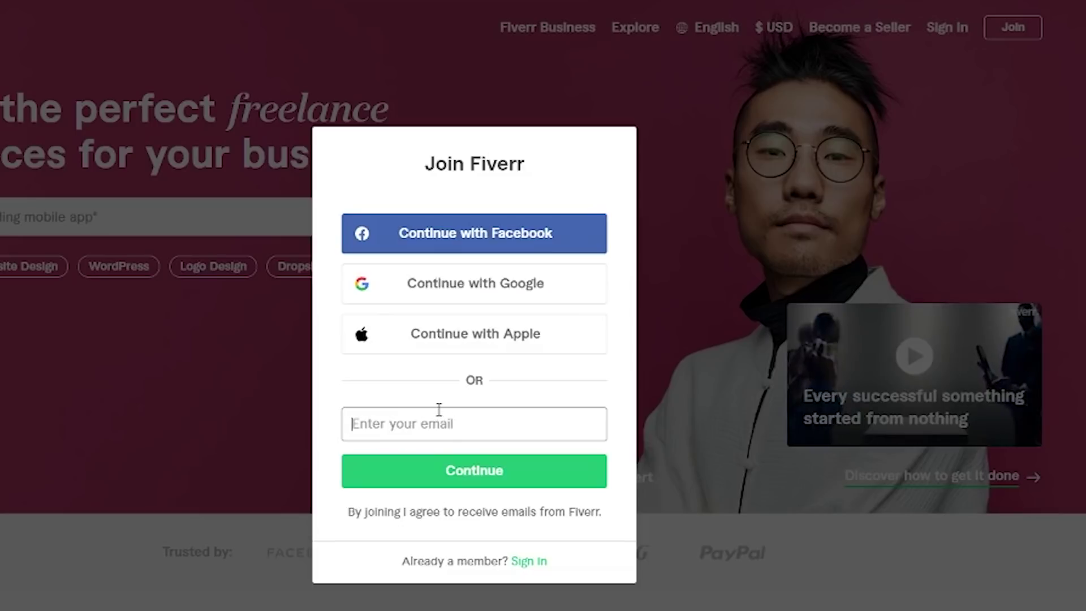
# Join Fiverr with the existing Google account, keeping the suggested username and e-mail
pyautogui.click(476, 289)
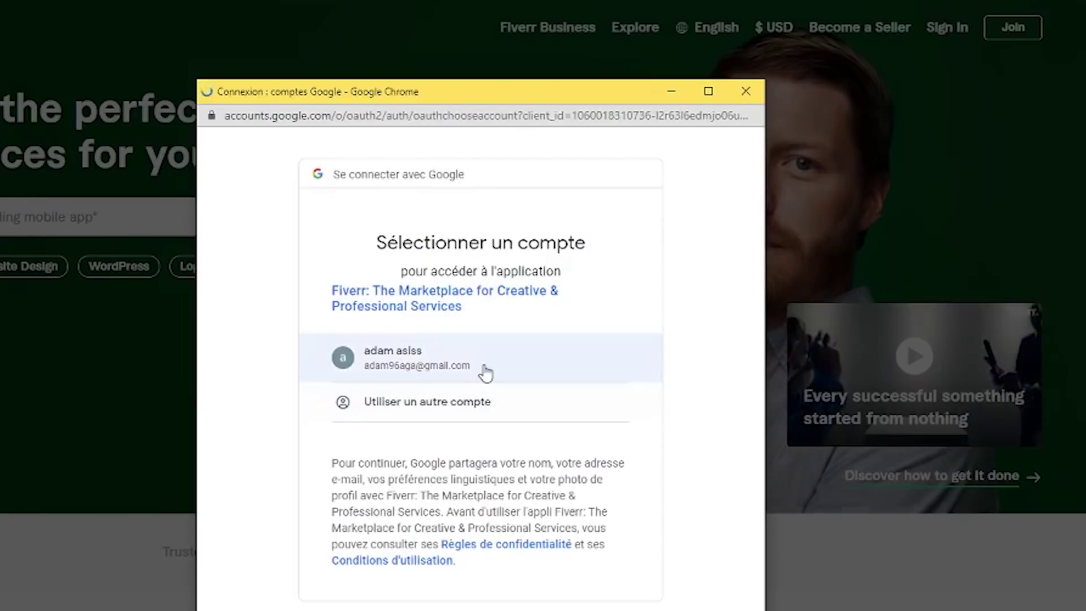
pyautogui.click(444, 365)
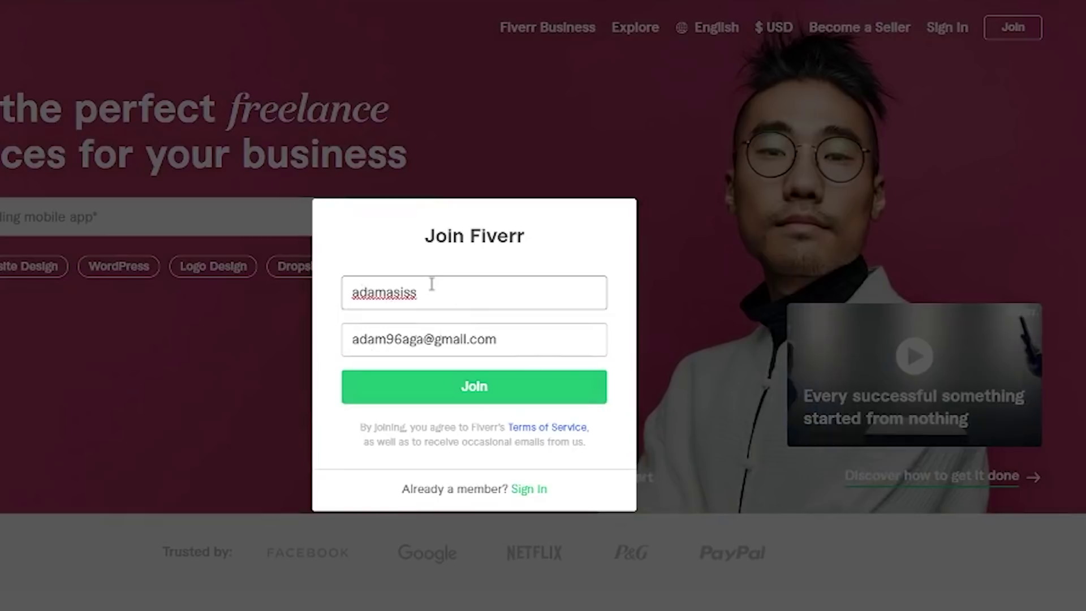
pyautogui.click(475, 403)
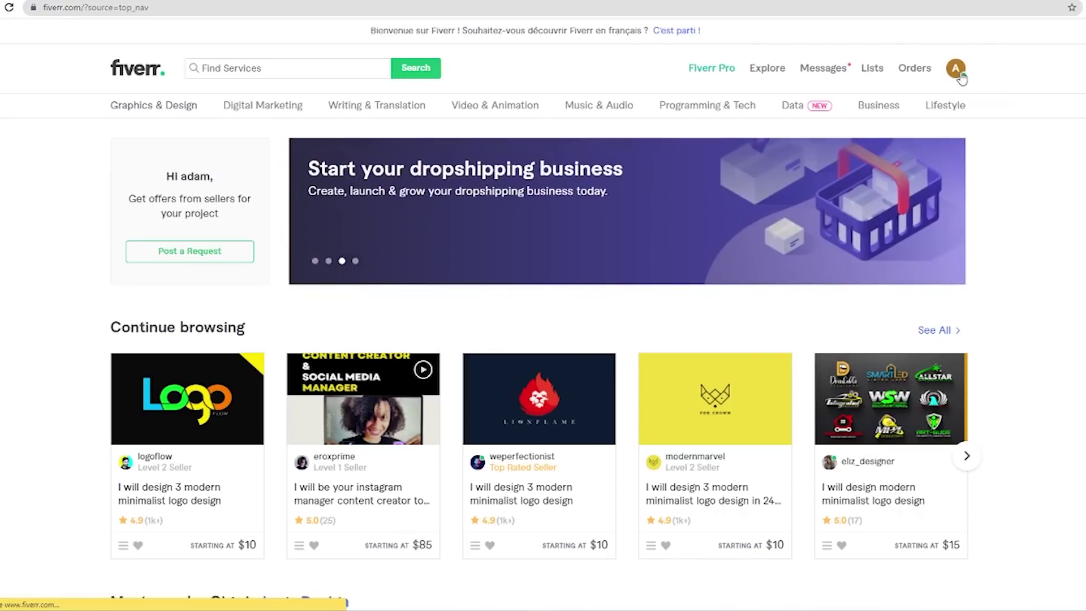
# Go to the account's own profile page and open the one-line story for editing
pyautogui.click(955, 71)
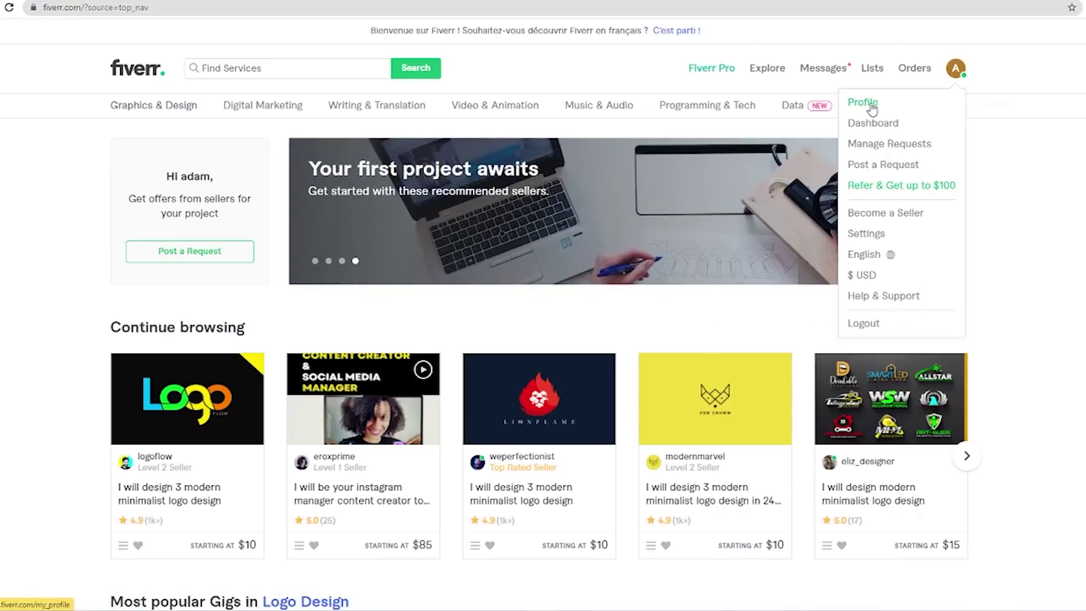
pyautogui.click(869, 106)
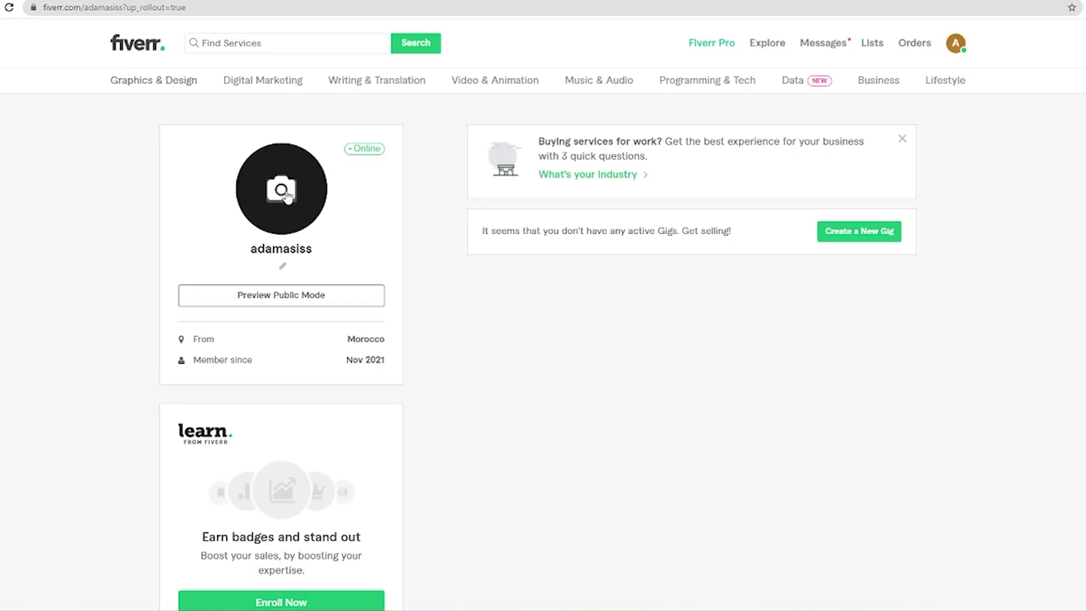
pyautogui.click(280, 267)
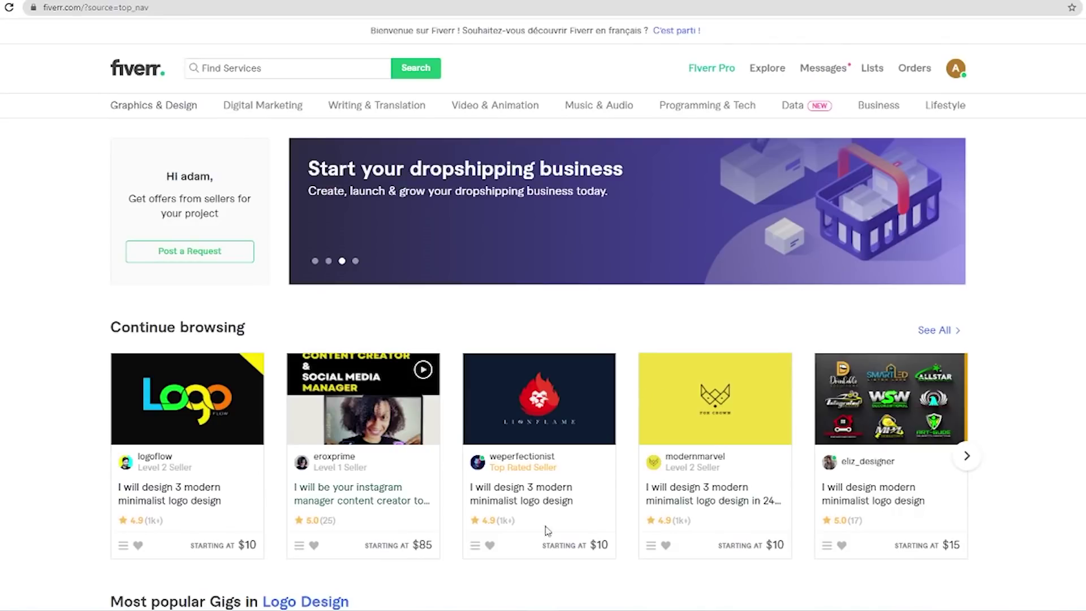
# Look over the home page gigs, and open the Logo Design category within Graphics & Design
pyautogui.scroll(-2, 566, 526)
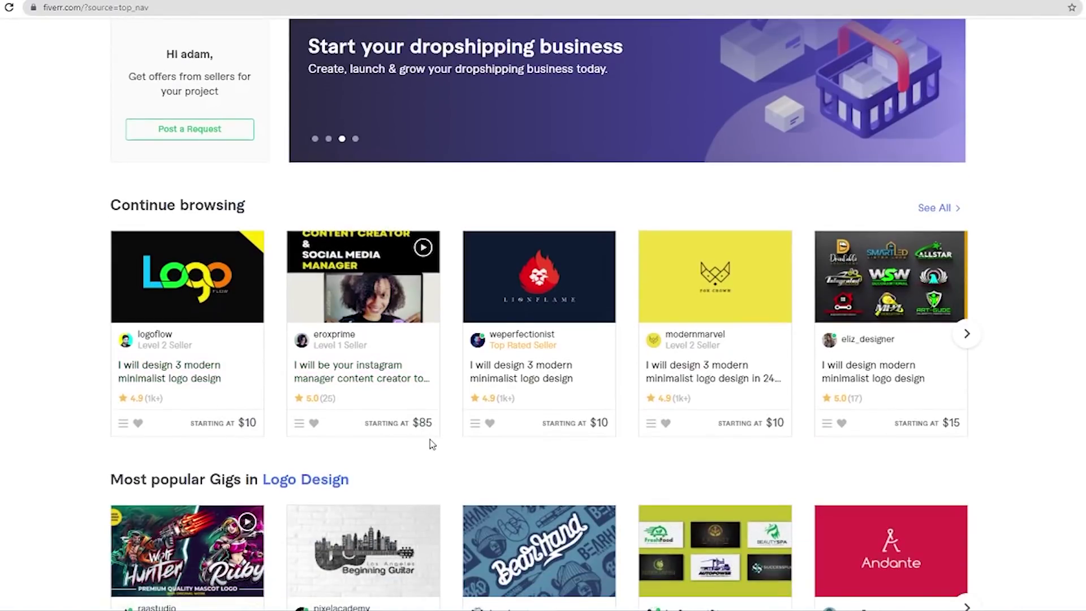
pyautogui.scroll(-1, 396, 435)
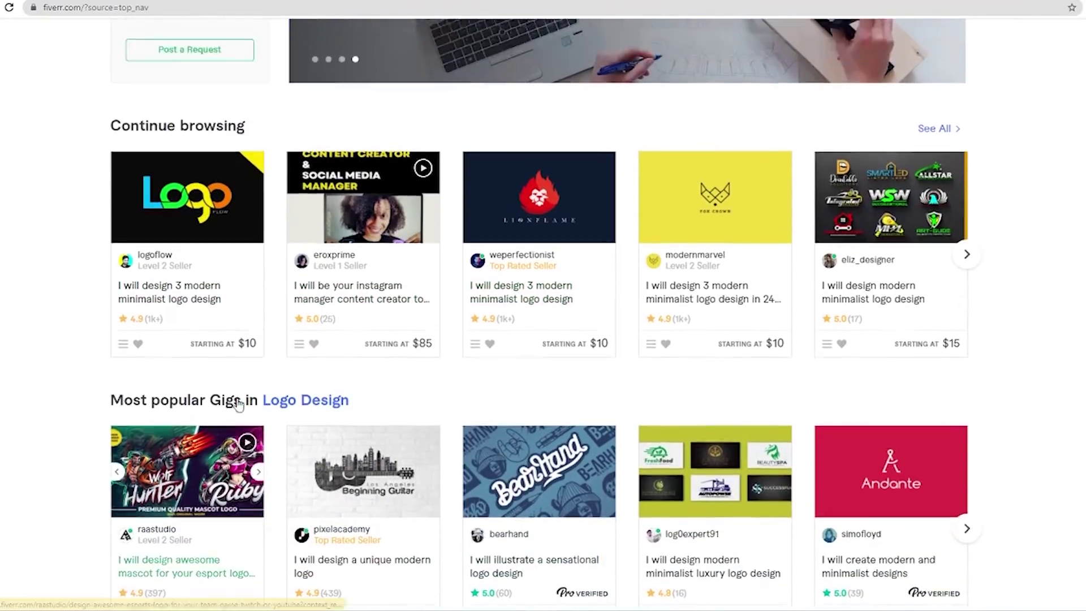
pyautogui.scroll(3, 238, 404)
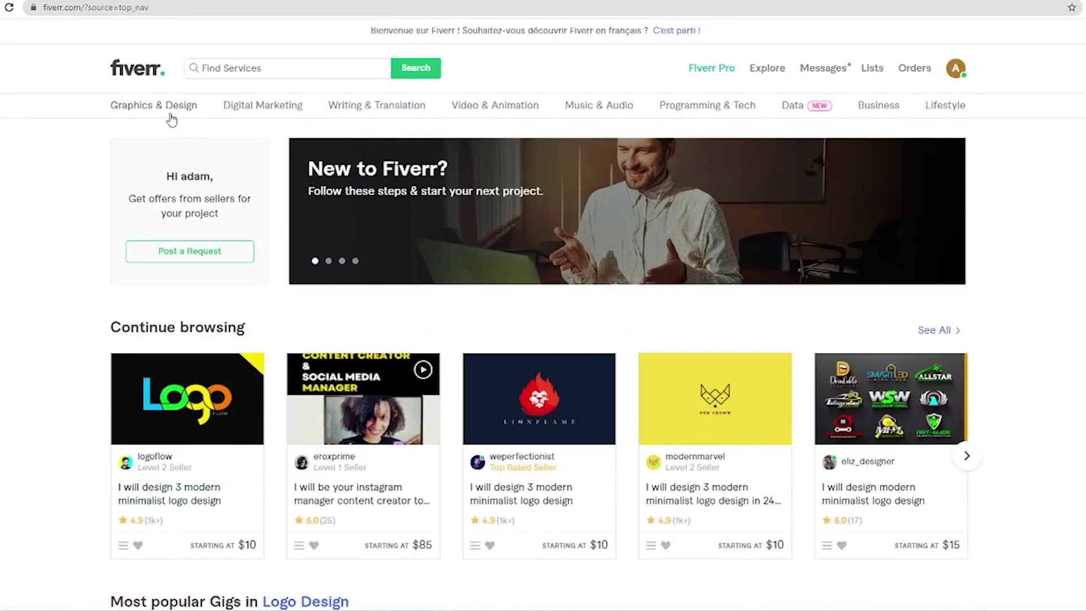
pyautogui.click(227, 68)
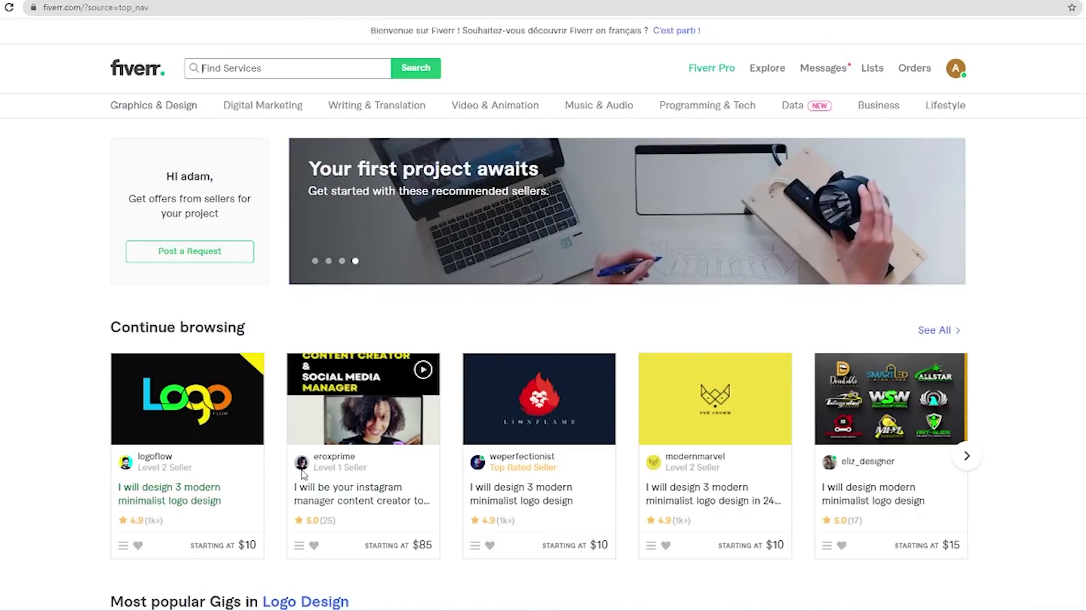
pyautogui.moveTo(158, 118)
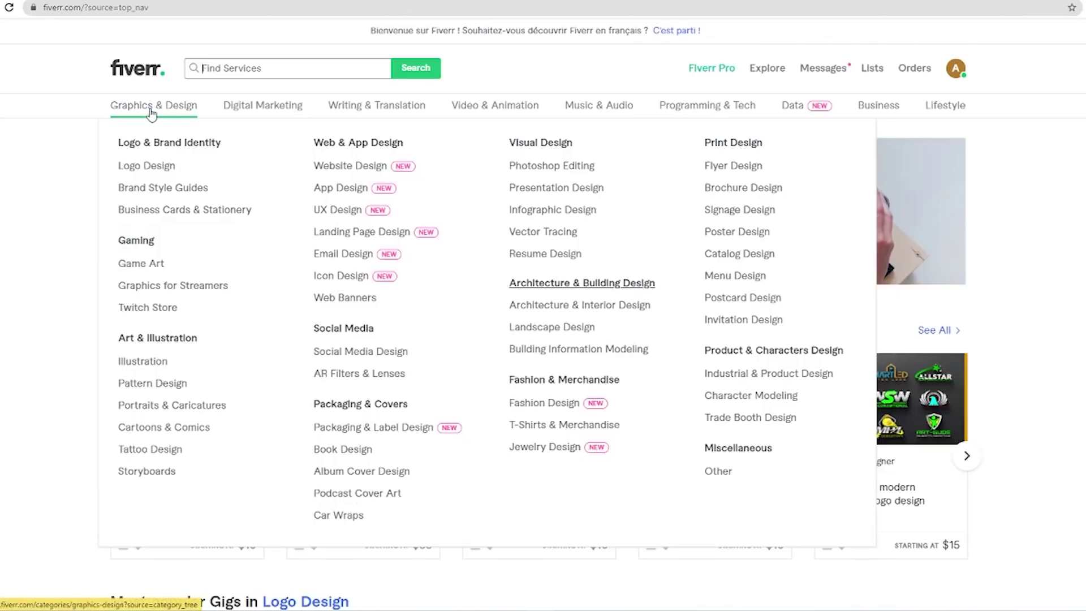
pyautogui.click(165, 171)
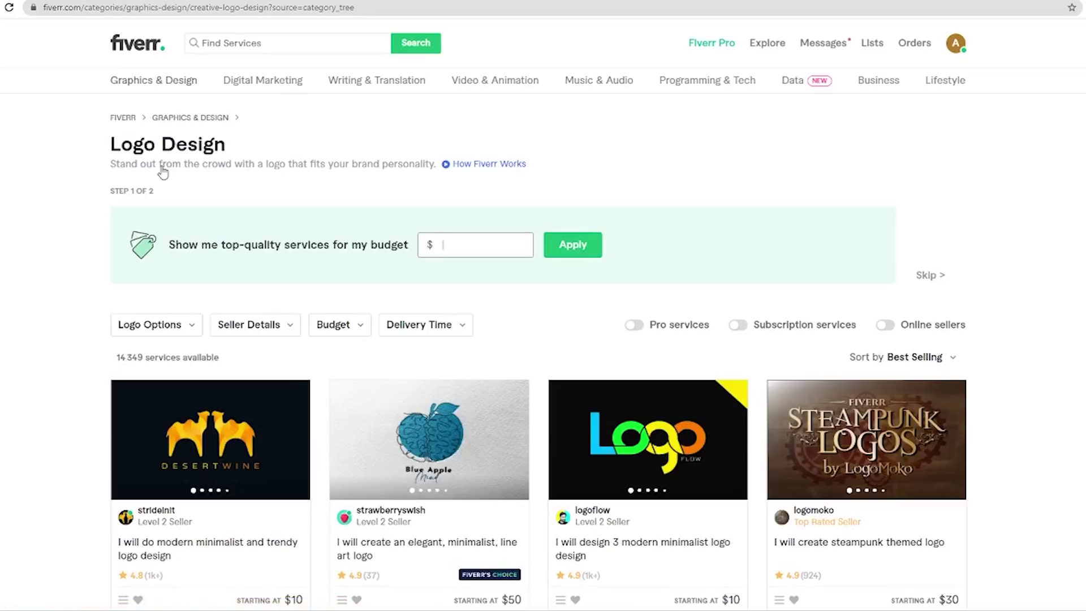
# Browse the logo design services and open Pixel Studio's gig for creative modern logo and stationery design
pyautogui.scroll(-8, 559, 461)
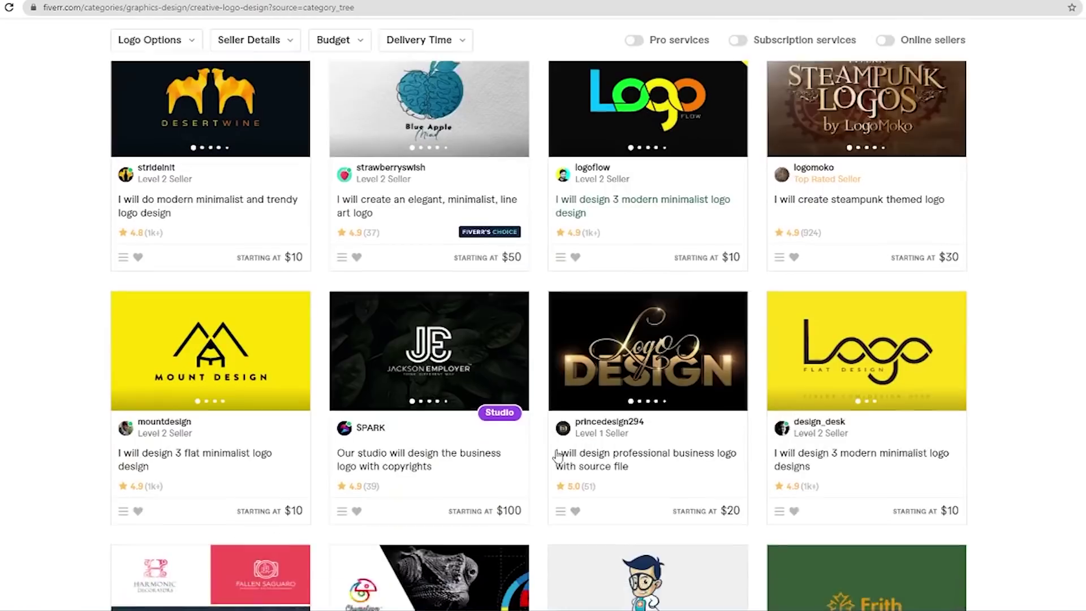
pyautogui.scroll(8, 560, 452)
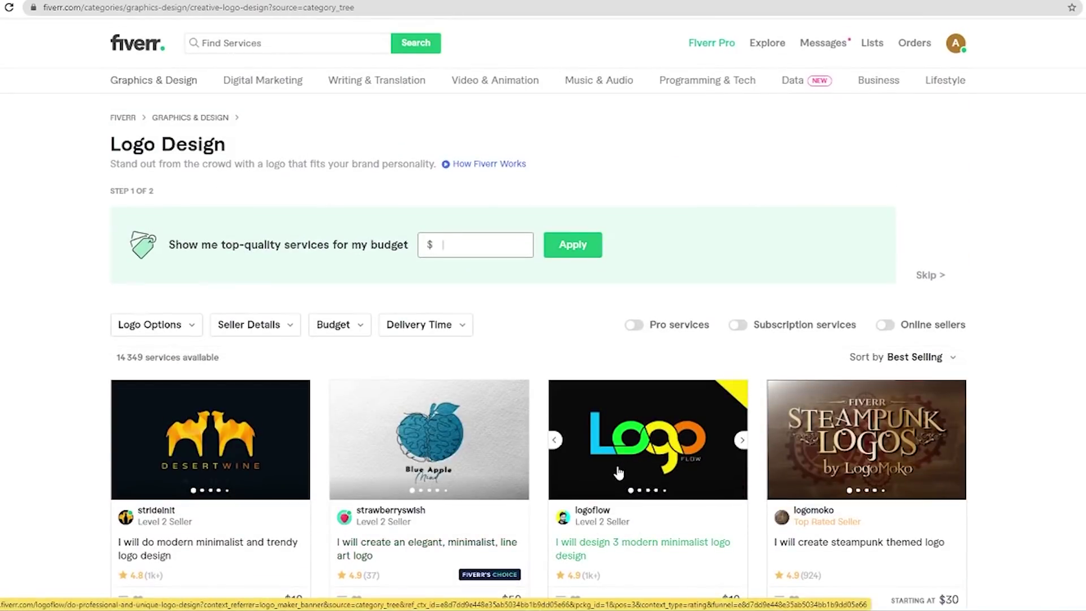
pyautogui.scroll(-2, 618, 473)
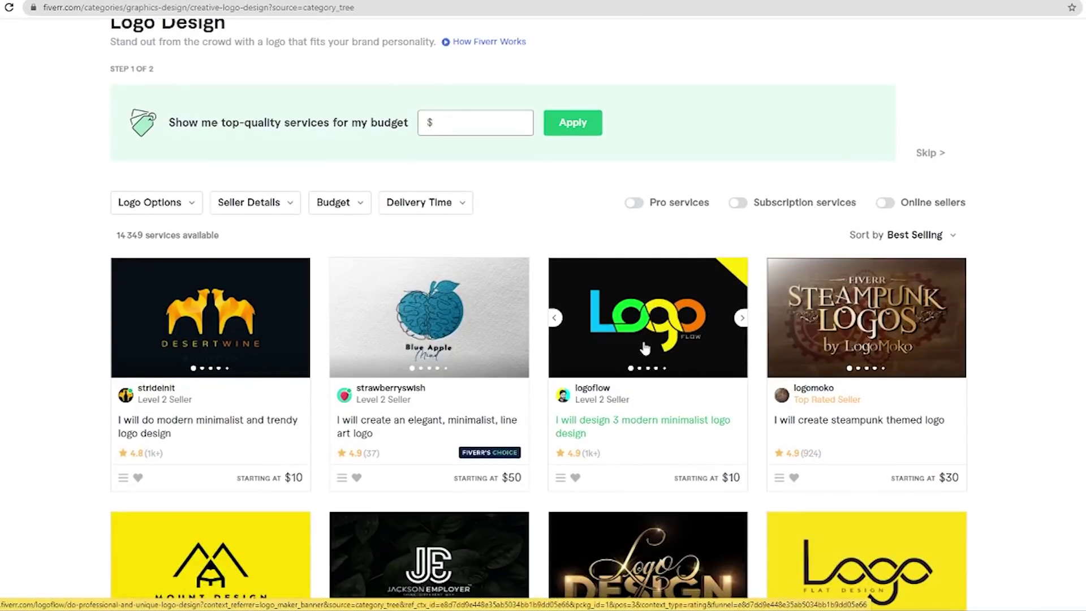
pyautogui.scroll(-4, 622, 354)
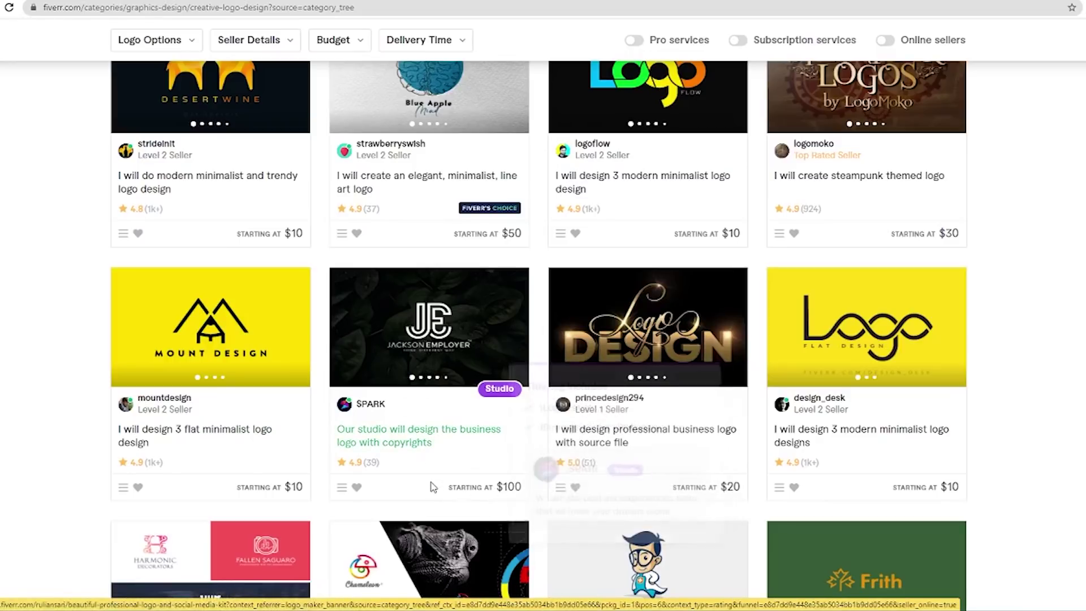
pyautogui.scroll(-2, 434, 484)
pyautogui.scroll(-6, 431, 486)
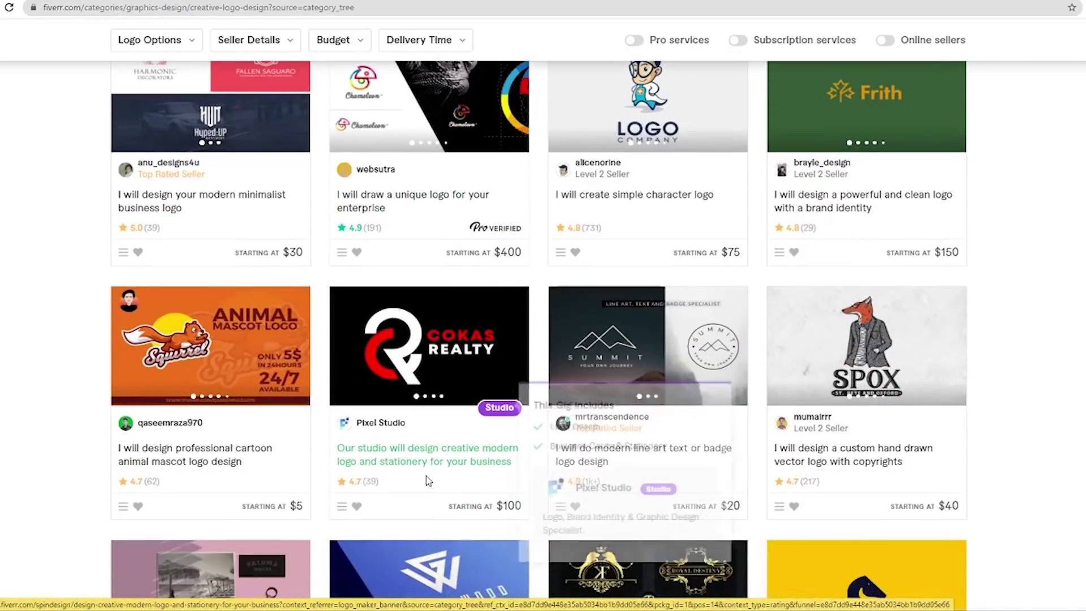
pyautogui.scroll(-2, 428, 480)
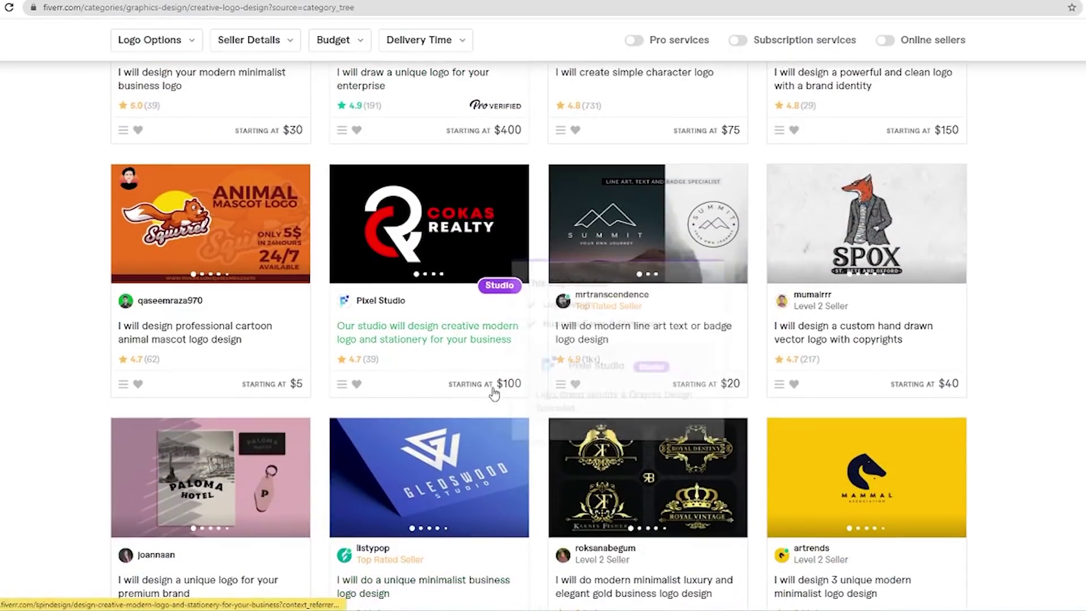
pyautogui.click(418, 263)
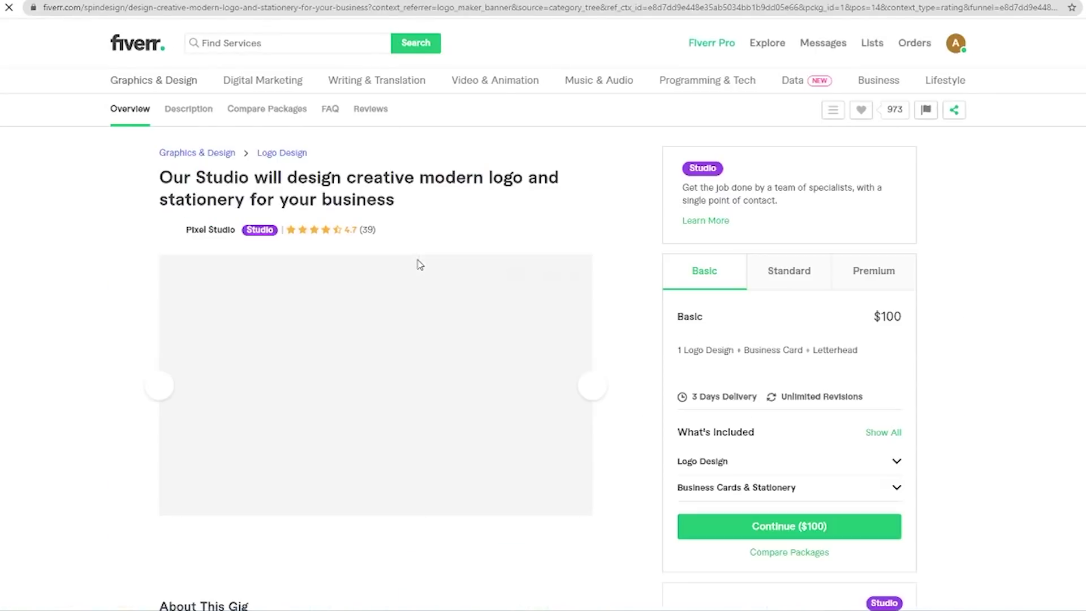
# Examine the Pixel Studio gig's overview, packages and description
pyautogui.scroll(-2, 418, 262)
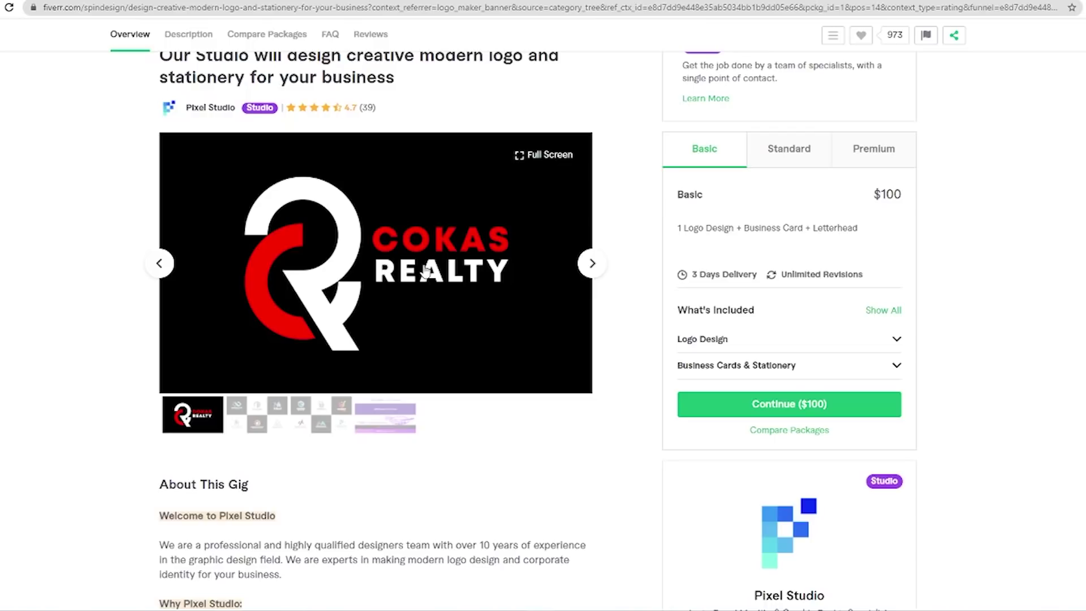
pyautogui.scroll(2, 424, 339)
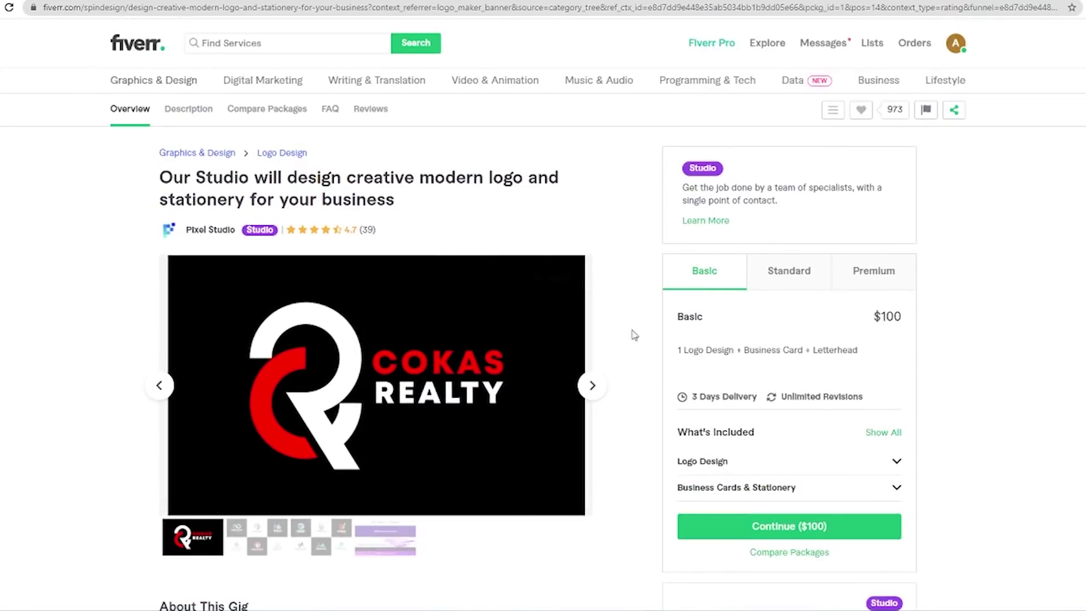
pyautogui.scroll(-2, 632, 345)
pyautogui.scroll(-4, 621, 358)
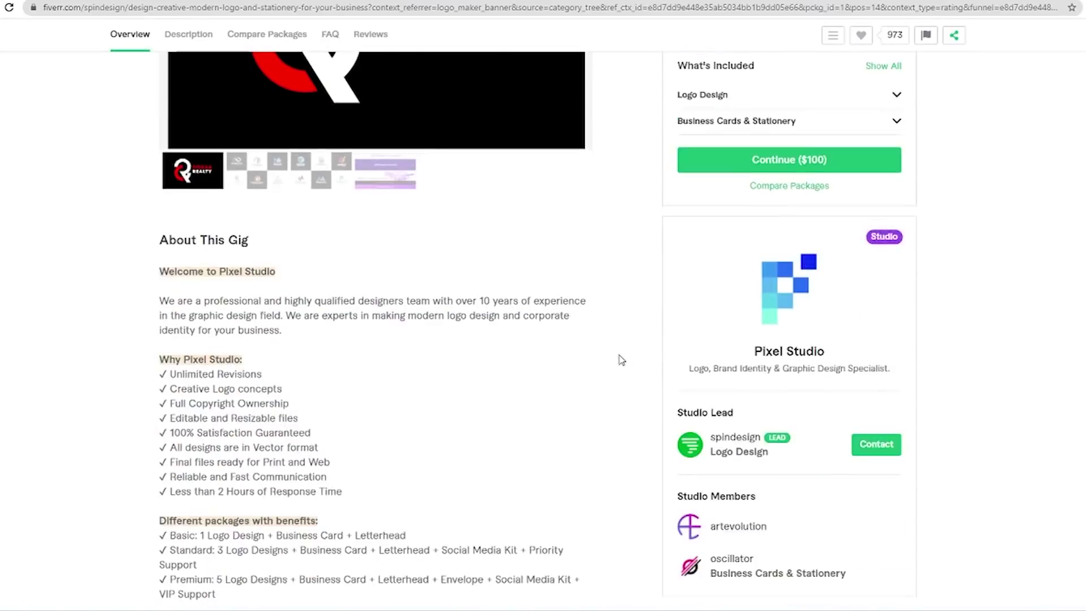
pyautogui.scroll(6, 621, 359)
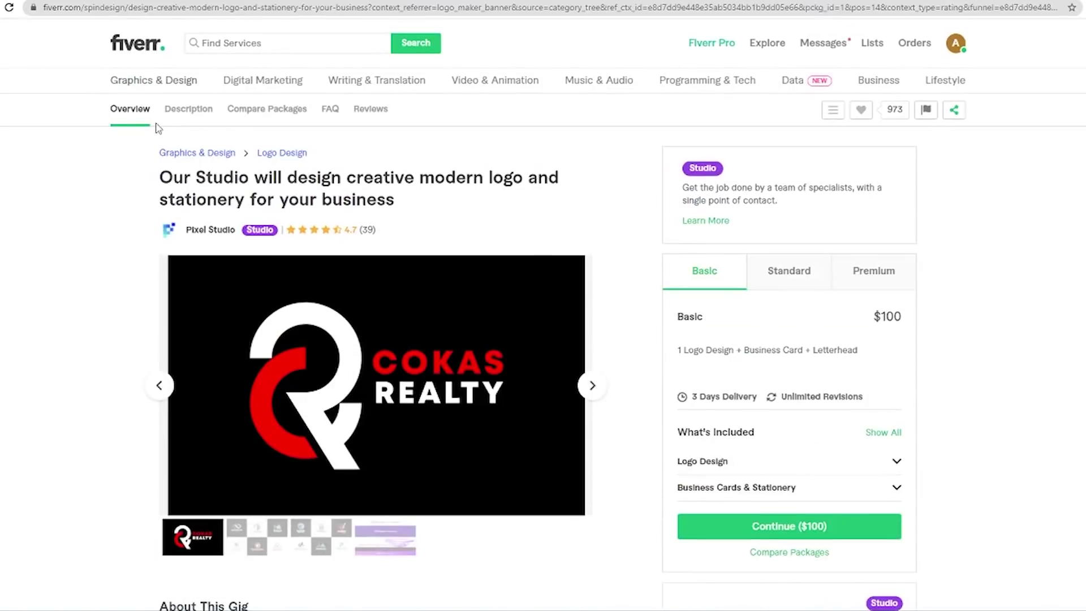
pyautogui.click(188, 113)
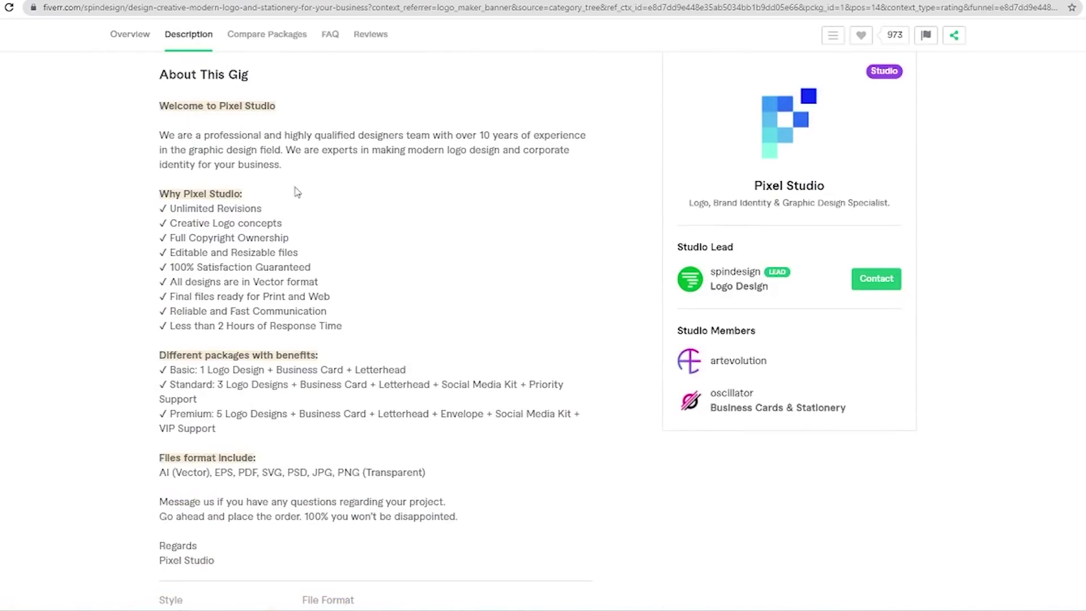
pyautogui.scroll(6, 160, 45)
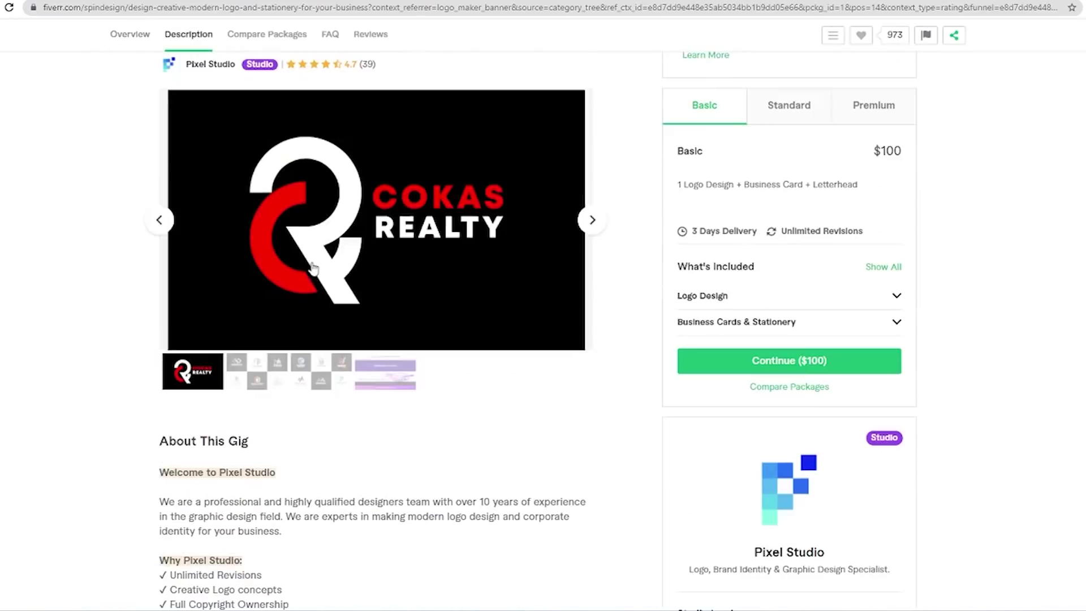
pyautogui.click(122, 34)
pyautogui.scroll(-1, 390, 260)
pyautogui.scroll(3, 390, 260)
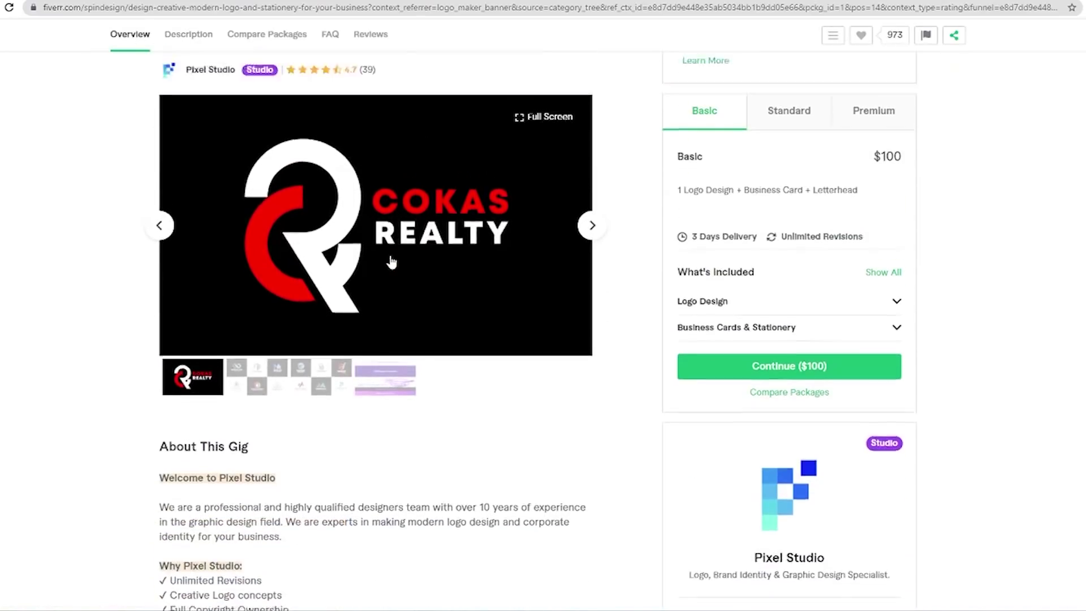
pyautogui.scroll(-4, 610, 327)
pyautogui.scroll(4, 583, 332)
# Copy the gig's title and translate it into Arabic in a new browser tab, searching Google for "traduction"
pyautogui.moveTo(405, 204); pyautogui.dragTo(160, 182)
pyautogui.rightClick(225, 184)
pyautogui.click(249, 195)
pyautogui.hotkey('ctrl', 't')
pyautogui.write('traduction')
pyautogui.press('Return')
pyautogui.rightClick(176, 181)
pyautogui.click(246, 282)
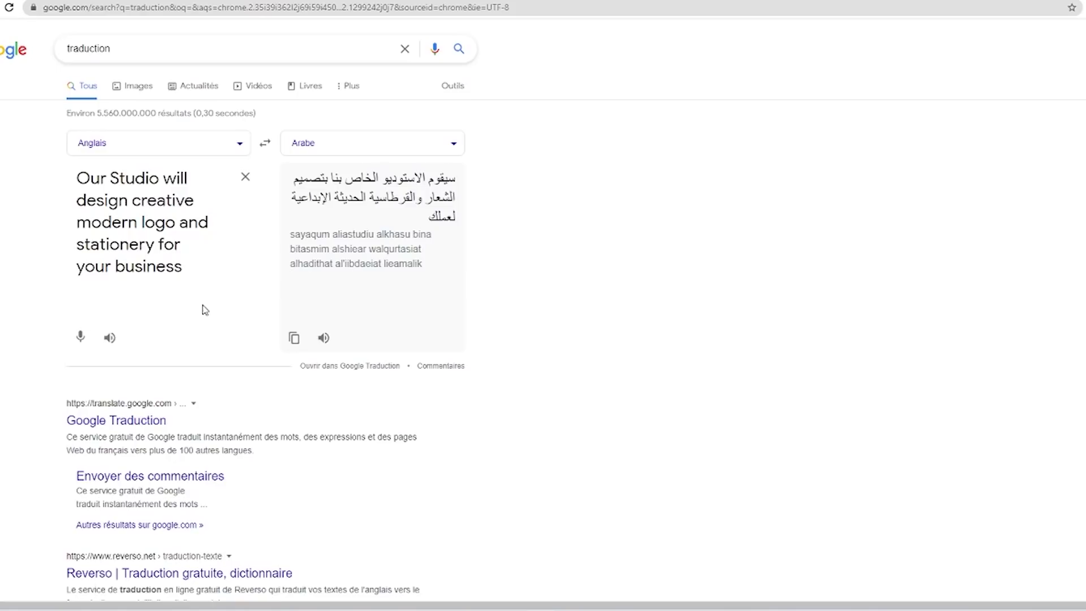
# Return to the Fiverr profile and try to save the Arabic text "يسيسيس" as the one-line story
pyautogui.click(227, 0)
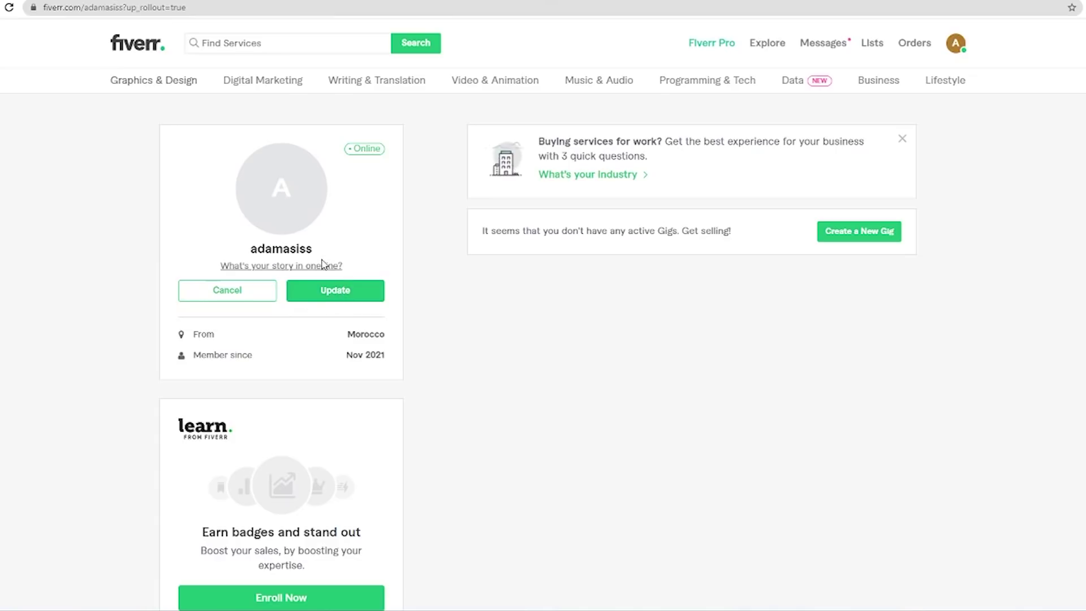
pyautogui.write('يسيسيس')
pyautogui.click(335, 296)
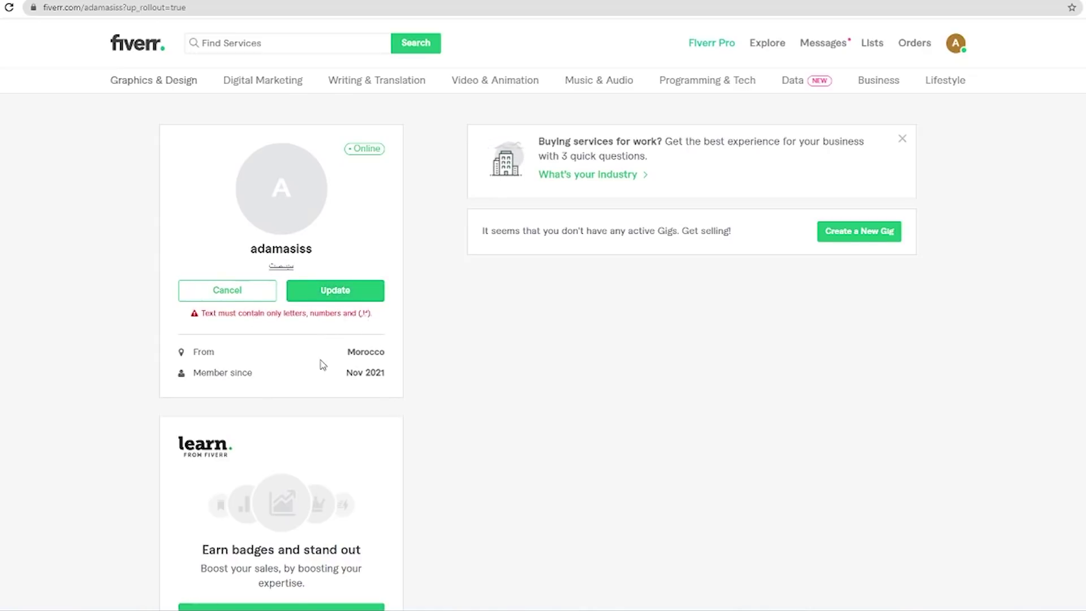
# Open the profile's Description section for editing
pyautogui.scroll(-2, 321, 364)
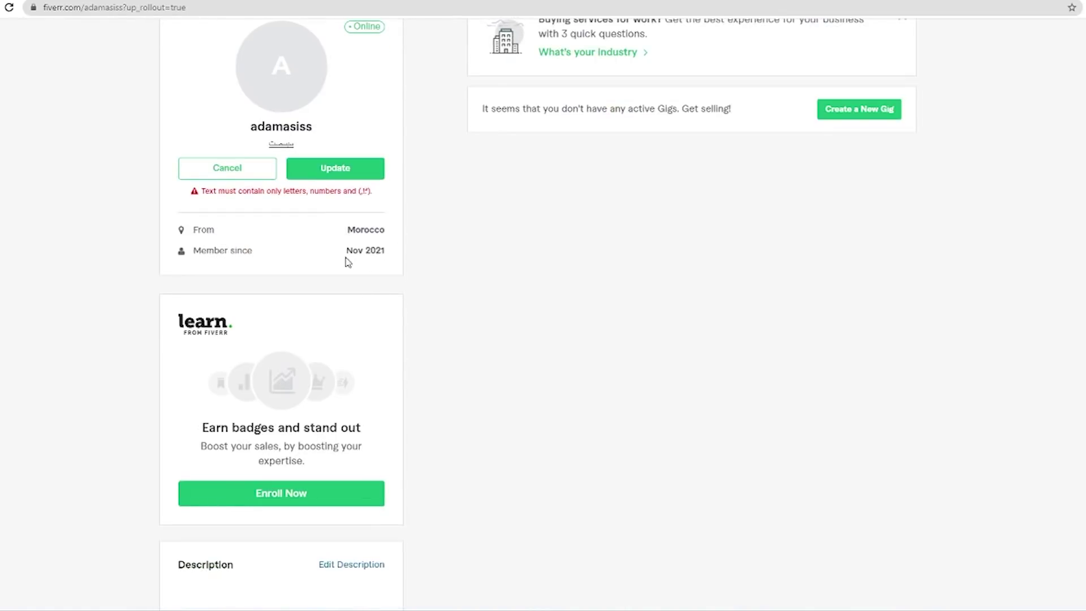
pyautogui.scroll(-6, 317, 250)
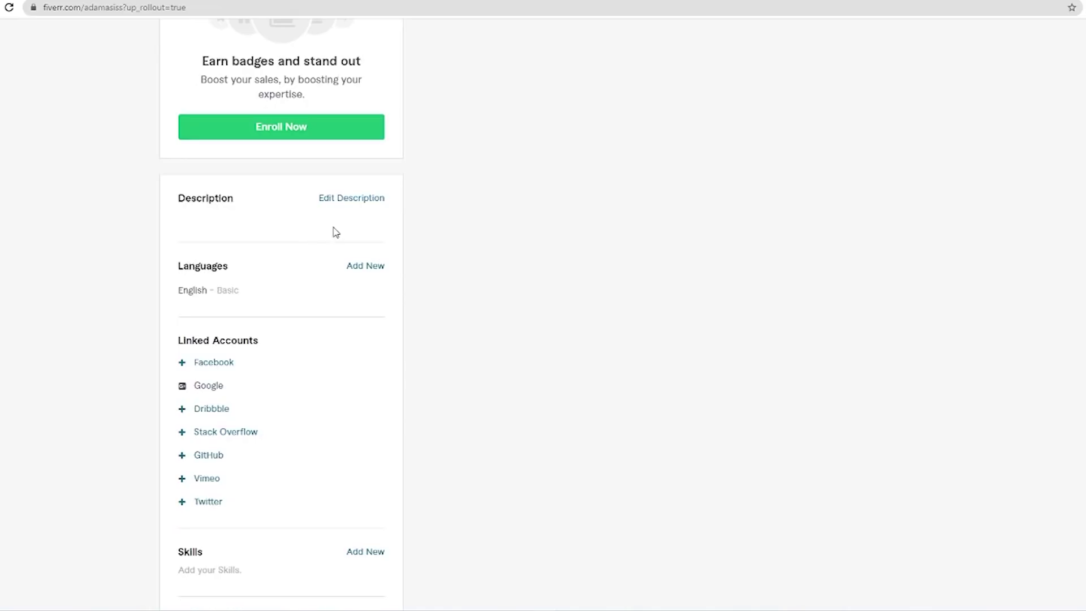
pyautogui.click(338, 201)
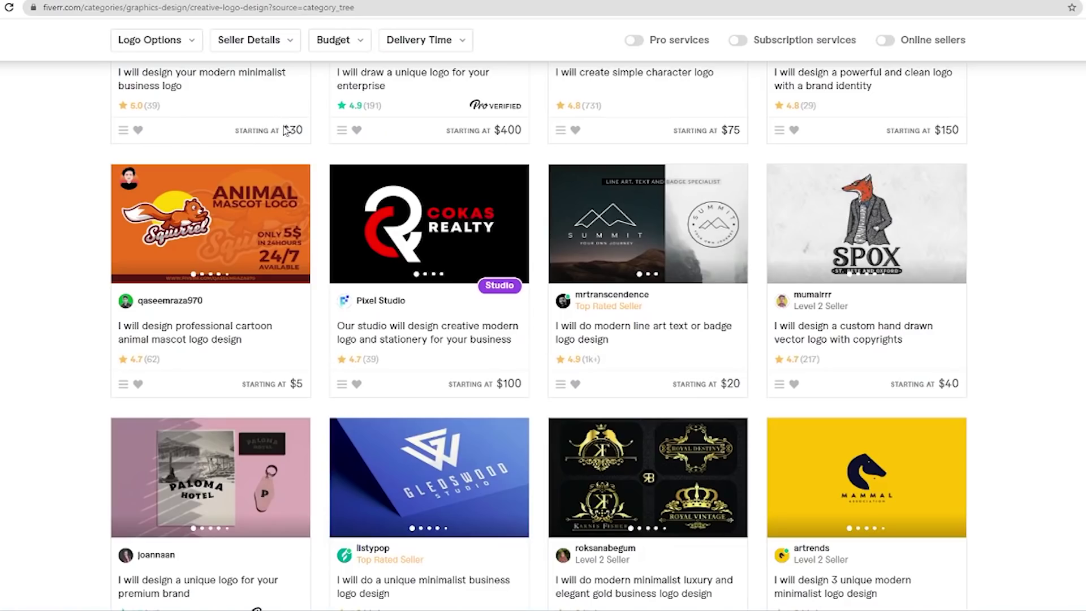
# Return to the Pixel Studio gig and review its description as a model for the profile text
pyautogui.scroll(5, 306, 166)
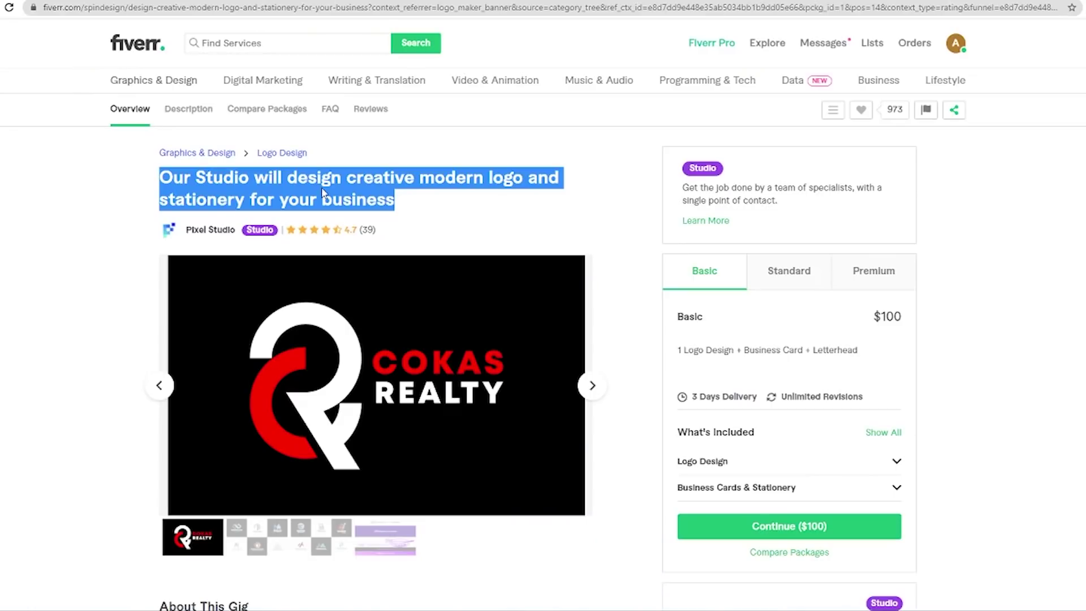
pyautogui.click(188, 109)
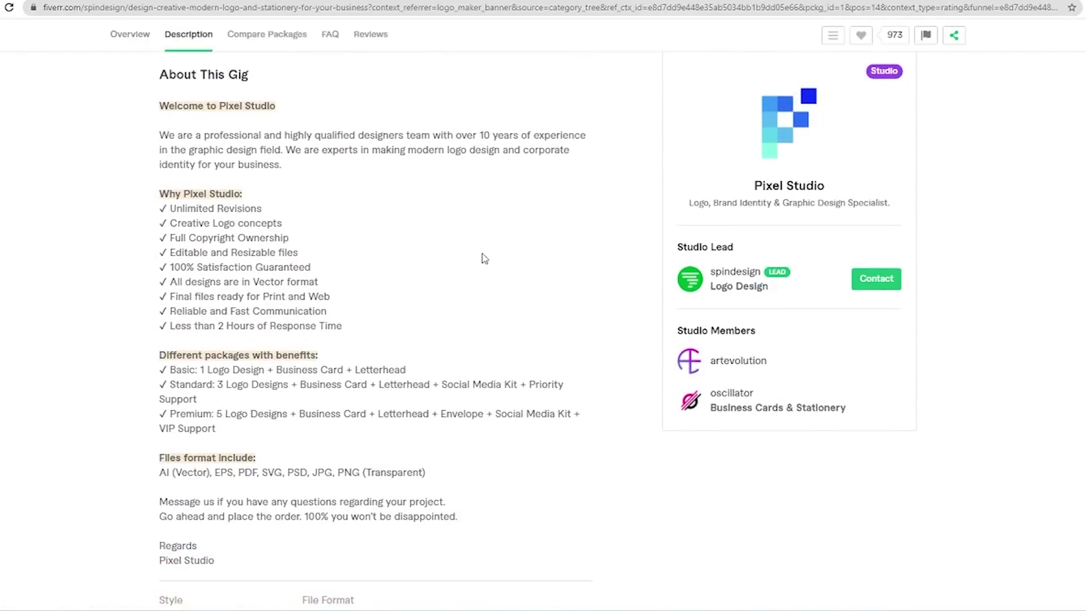
pyautogui.scroll(-15, 493, 199)
pyautogui.scroll(6, 617, 289)
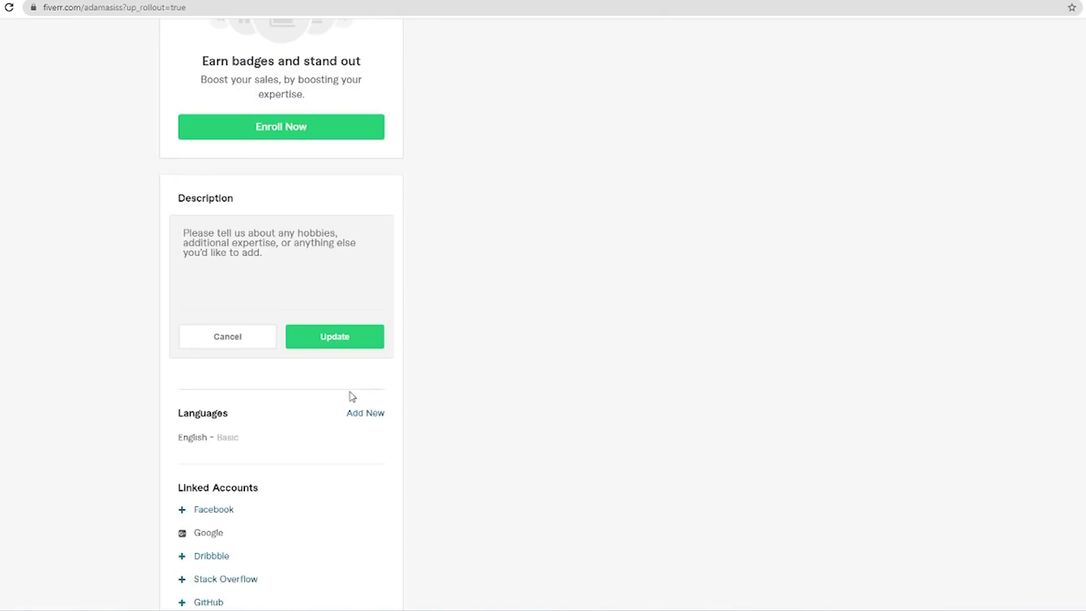
# Enter a short Arabic placeholder text in the profile's Description field
pyautogui.scroll(-2, 339, 249)
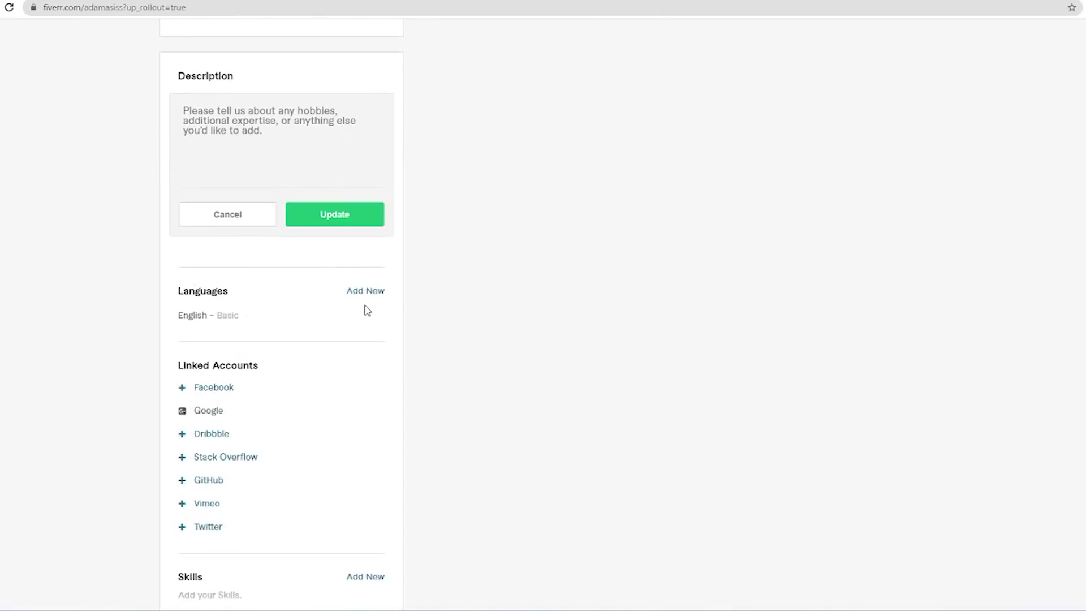
pyautogui.scroll(6, 369, 311)
pyautogui.scroll(-2, 287, 357)
pyautogui.click(262, 368)
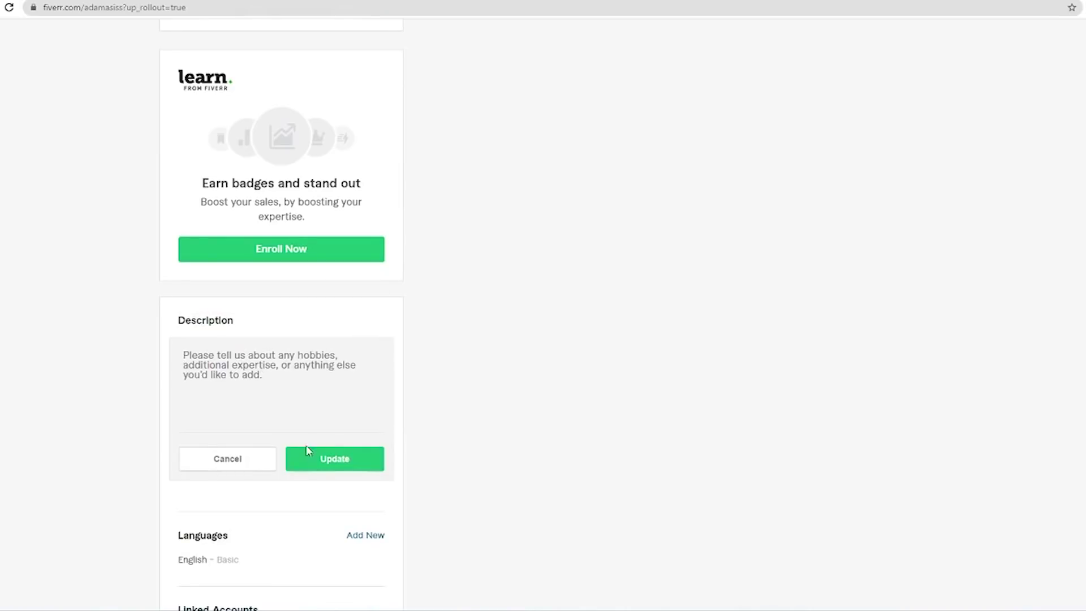
pyautogui.write('هثسف')
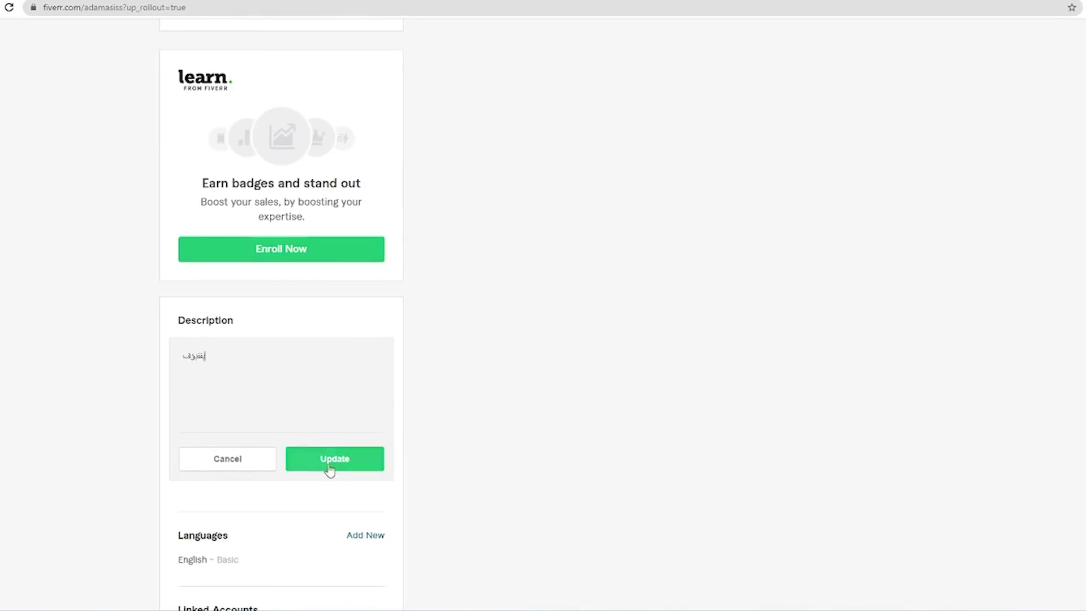
# Start a new entry in the profile's Languages section and set its level to Conversational
pyautogui.scroll(-2, 339, 462)
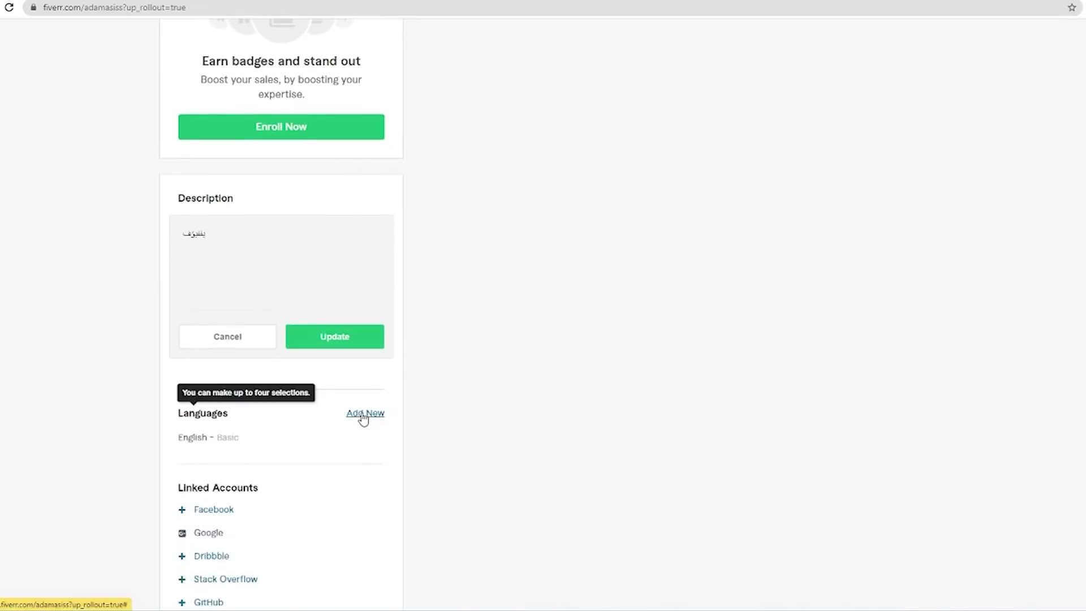
pyautogui.click(364, 416)
pyautogui.click(316, 477)
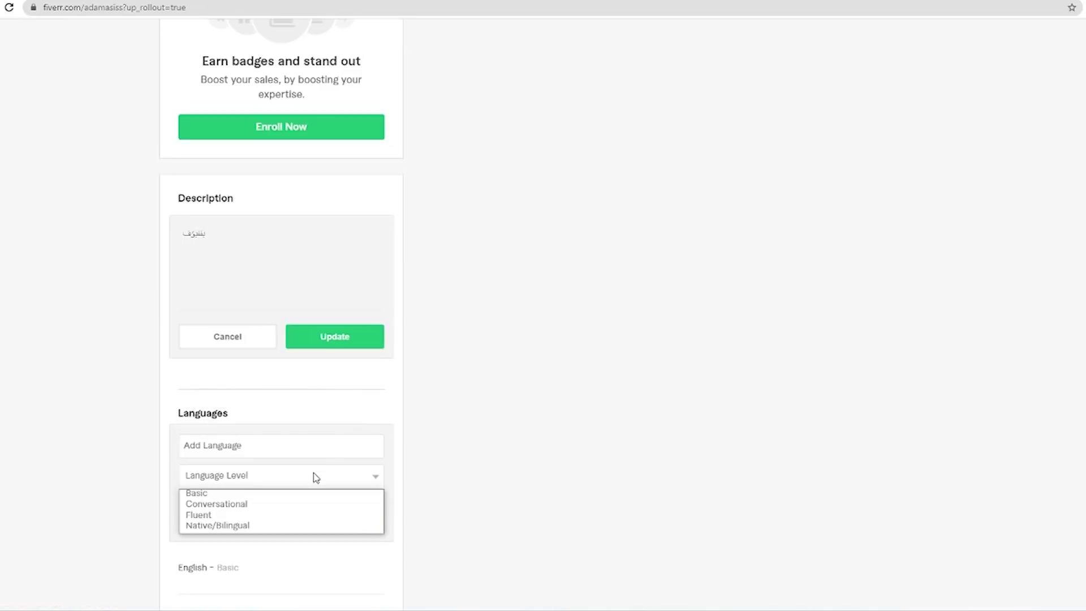
pyautogui.click(274, 446)
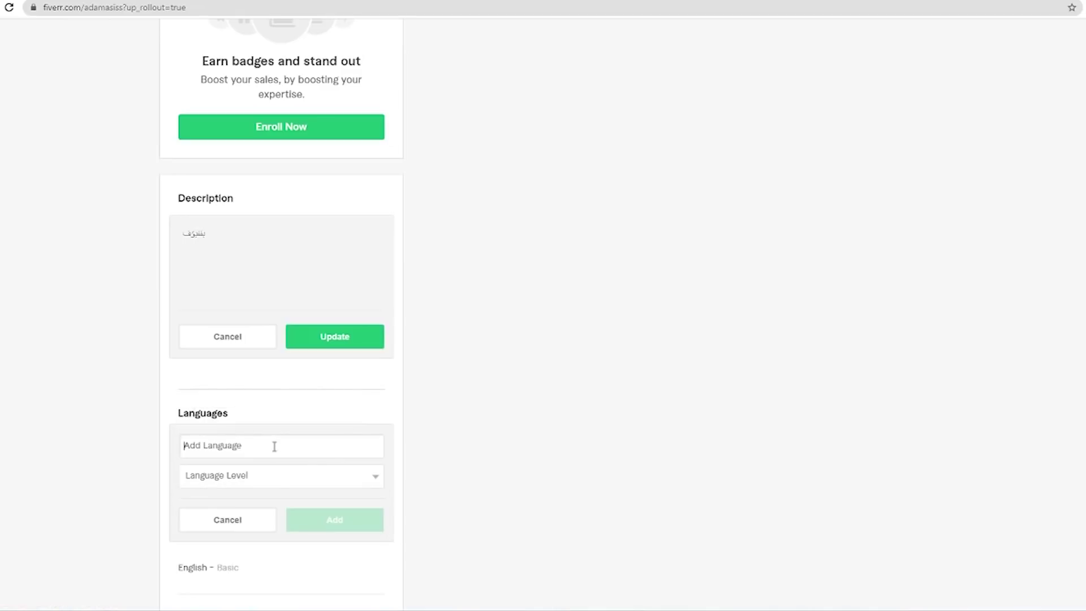
pyautogui.click(283, 479)
pyautogui.scroll(-2, 271, 486)
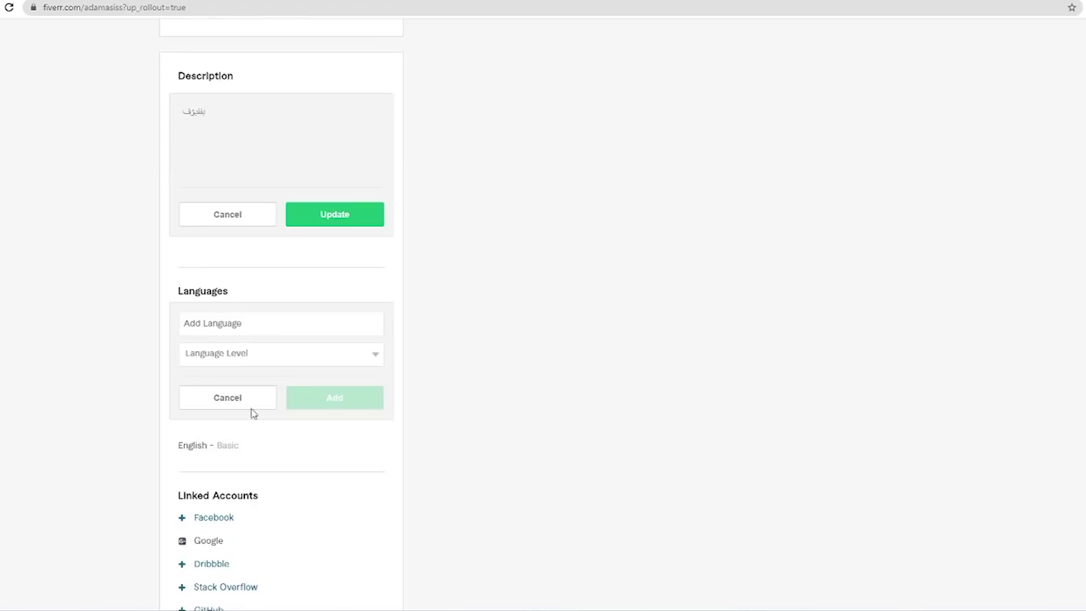
pyautogui.click(265, 360)
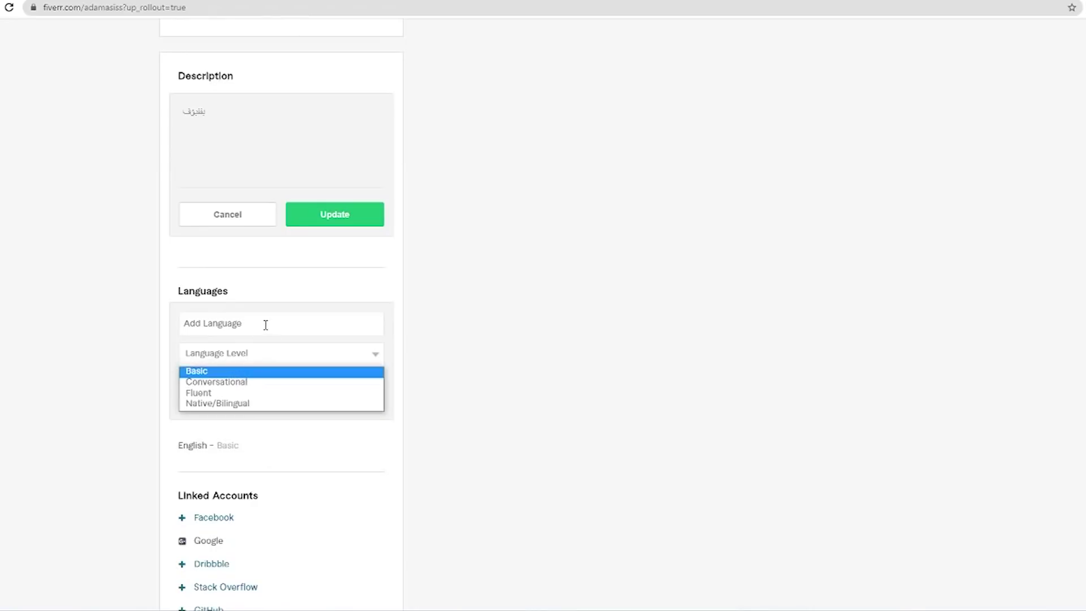
pyautogui.click(263, 325)
pyautogui.click(262, 360)
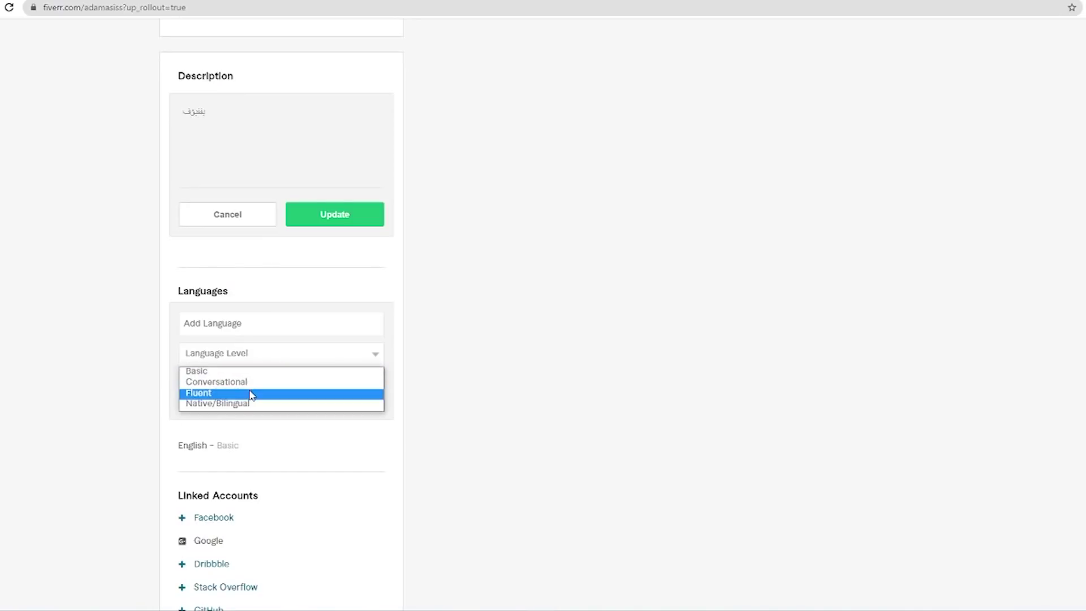
pyautogui.click(461, 319)
# Choose English for the new language entry, change its level to Basic and add it to the profile
pyautogui.click(186, 325)
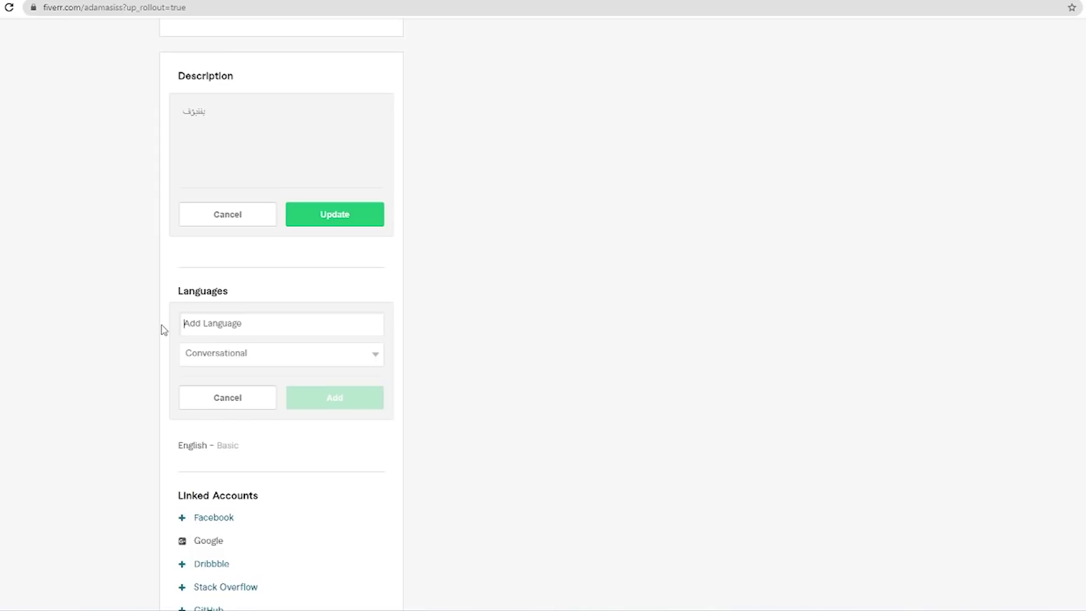
pyautogui.write('E')
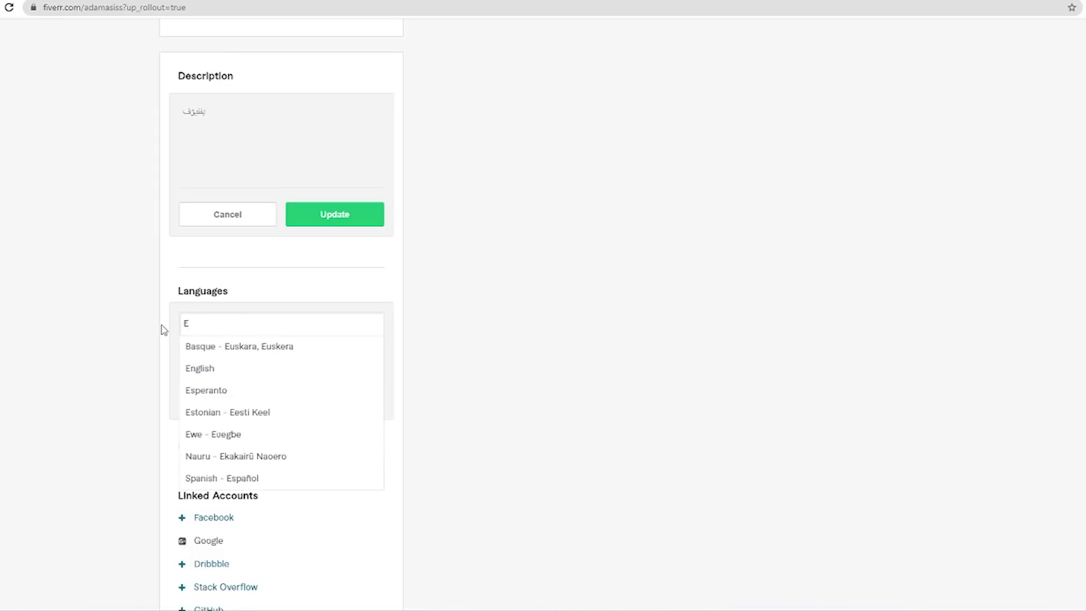
pyautogui.click(207, 368)
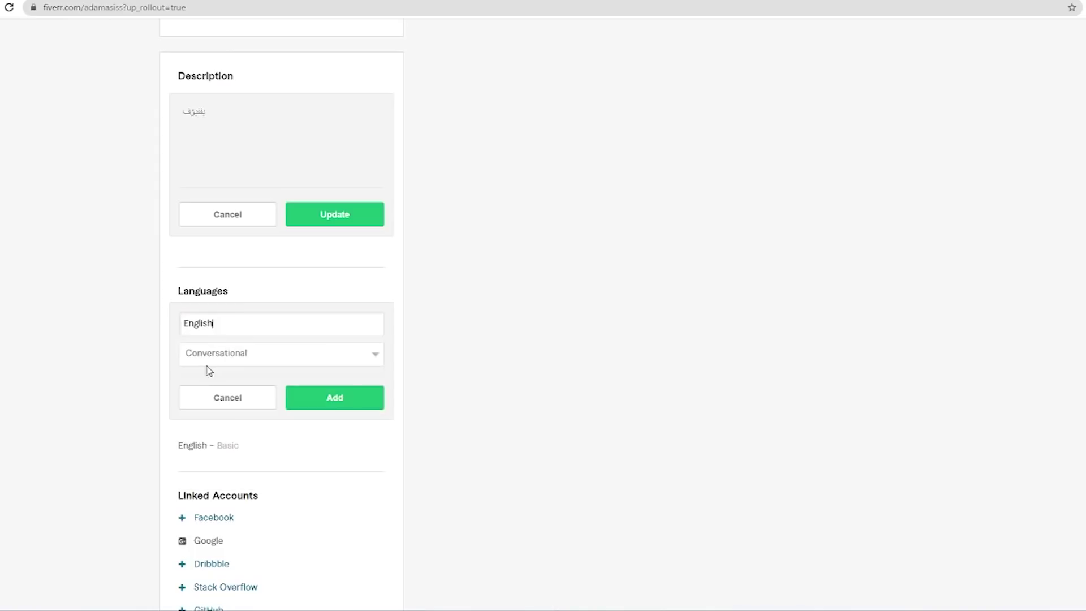
pyautogui.click(220, 364)
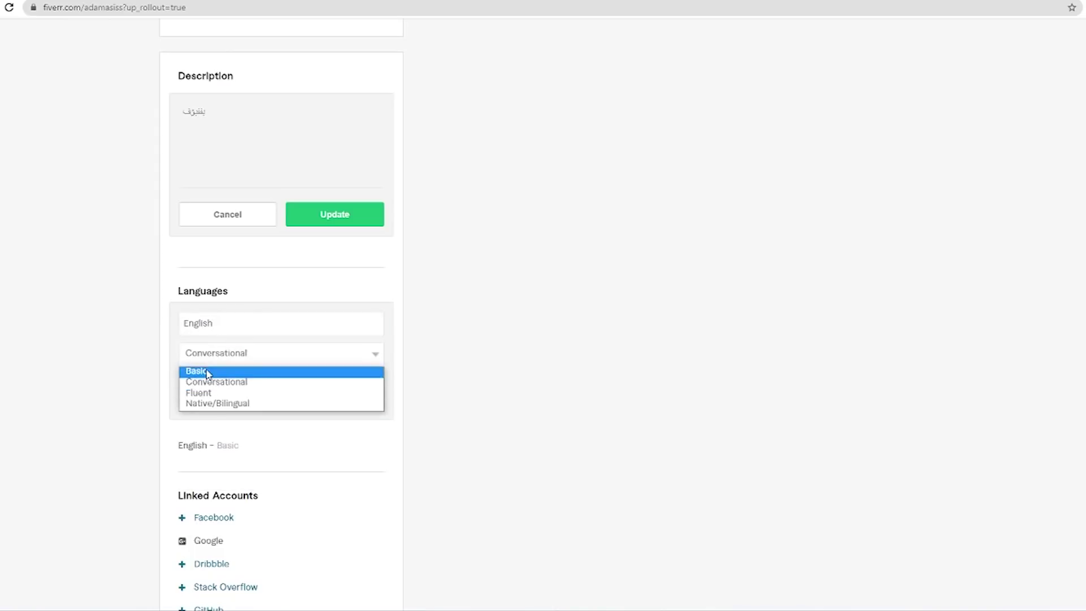
pyautogui.click(208, 370)
pyautogui.click(338, 403)
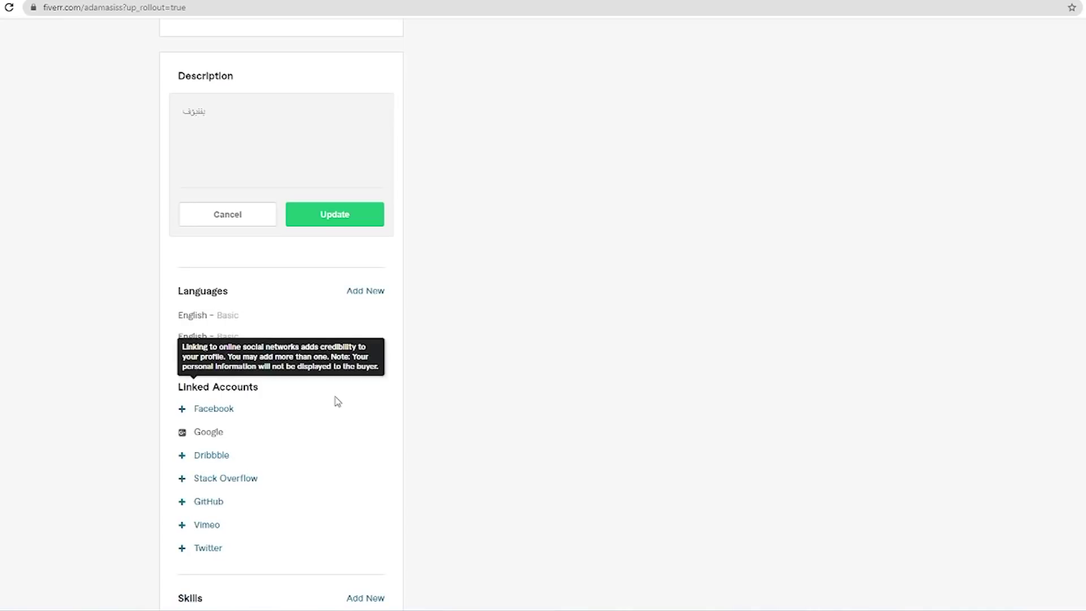
# Add French (Français) to the profile's languages at the Conversational level
pyautogui.scroll(4, 338, 403)
pyautogui.scroll(-2, 315, 517)
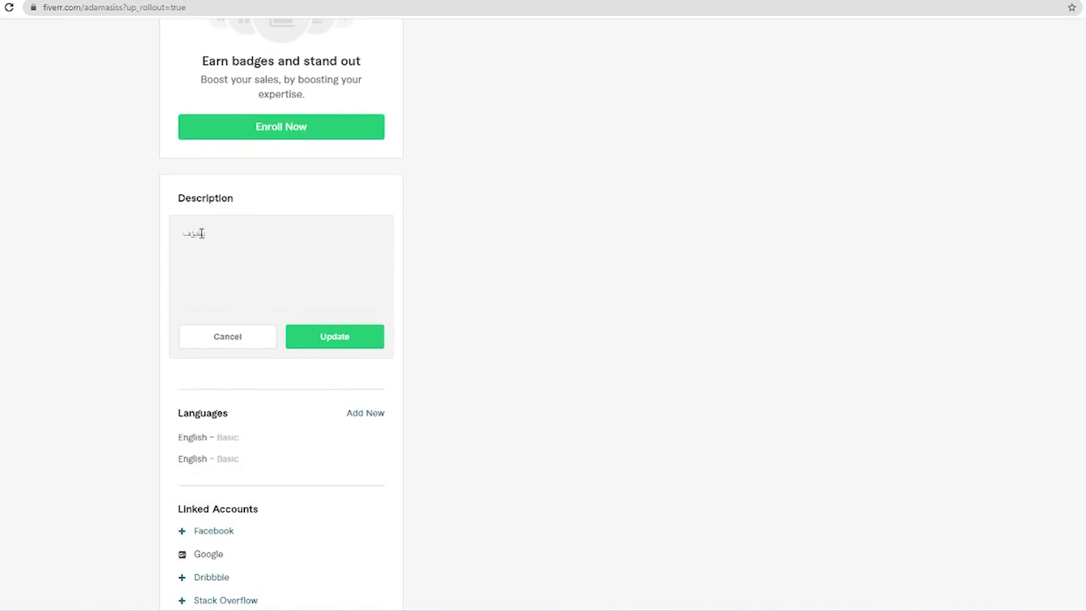
pyautogui.scroll(-2, 291, 347)
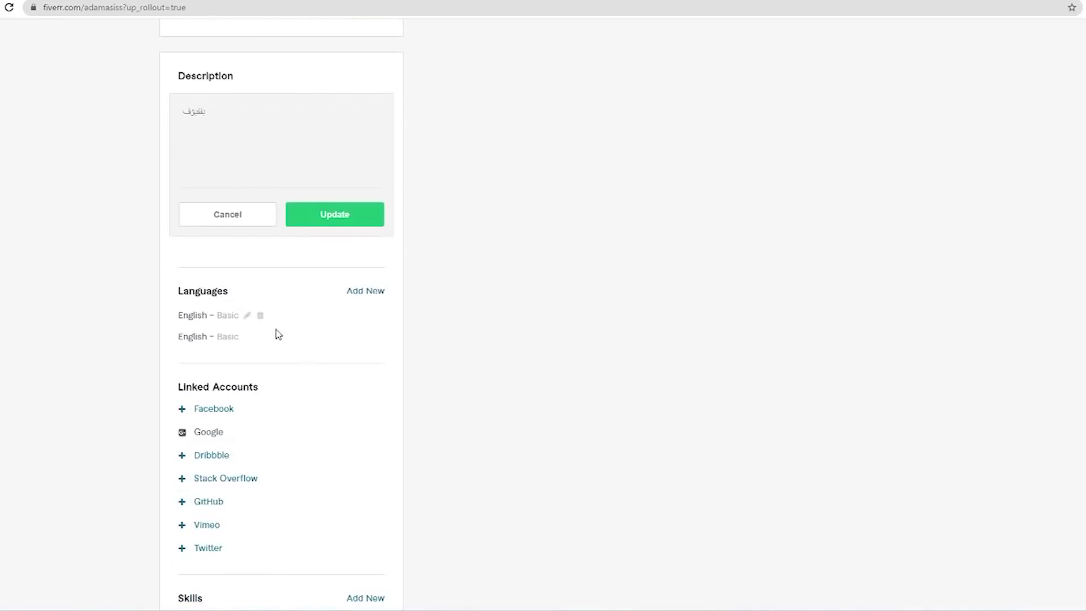
pyautogui.click(371, 297)
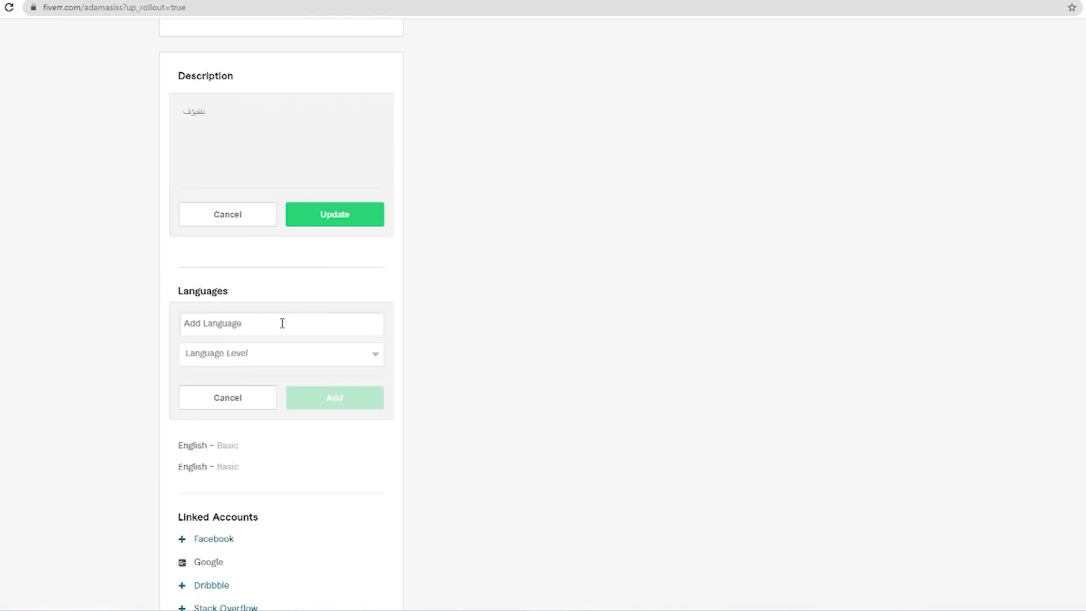
pyautogui.write('Faroese - Føroyskt')
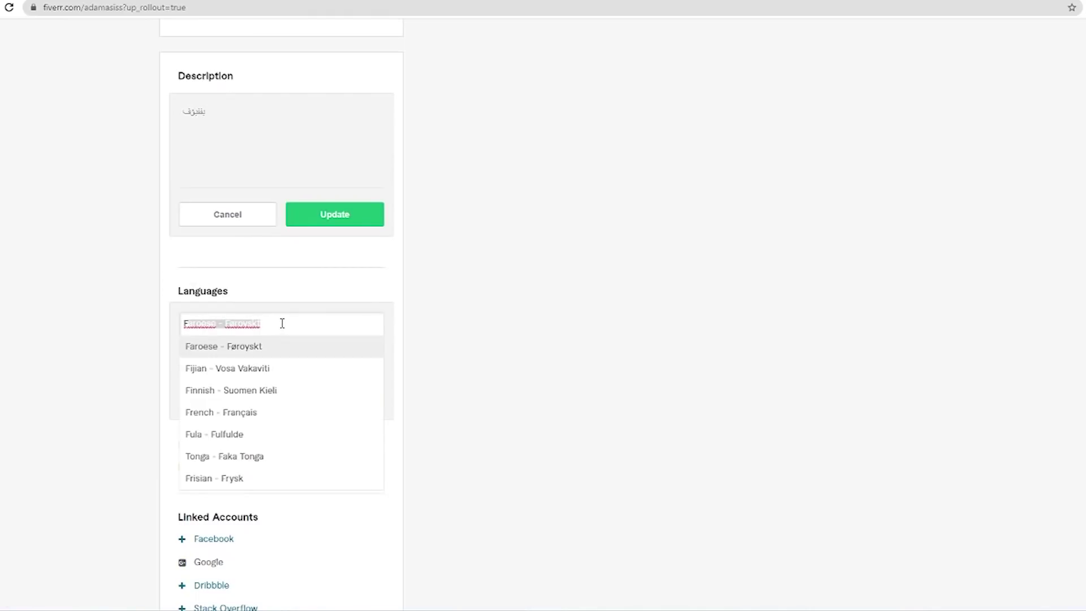
pyautogui.click(243, 412)
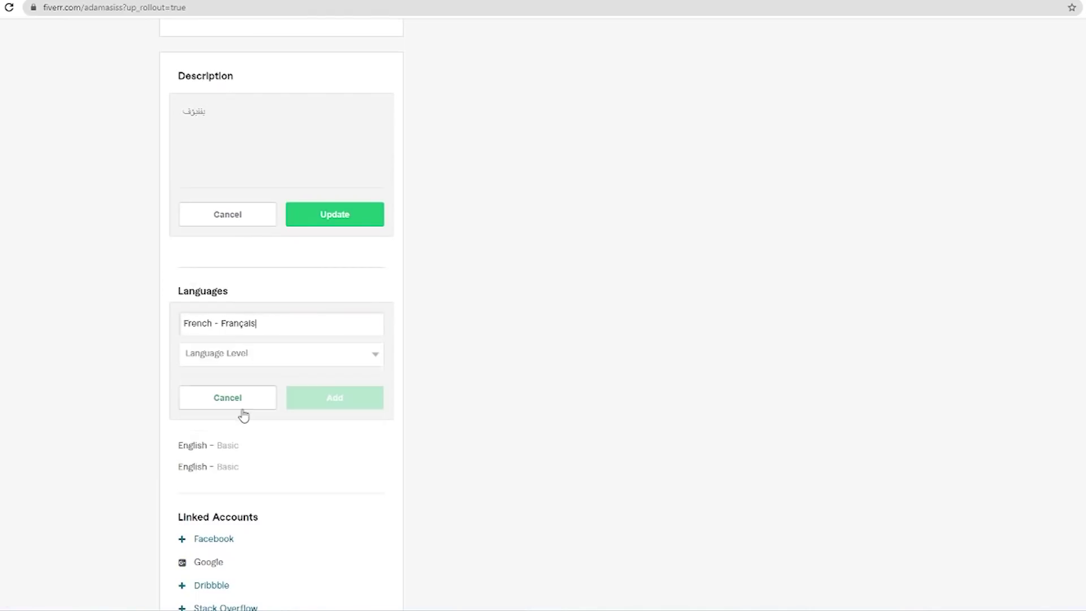
pyautogui.click(249, 357)
pyautogui.click(225, 382)
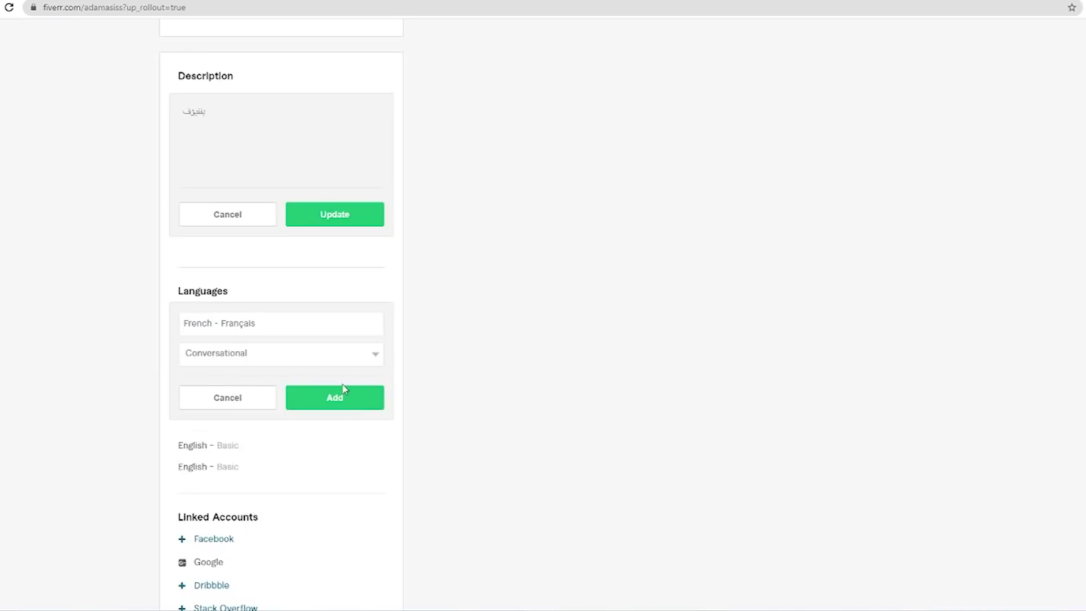
pyautogui.click(338, 400)
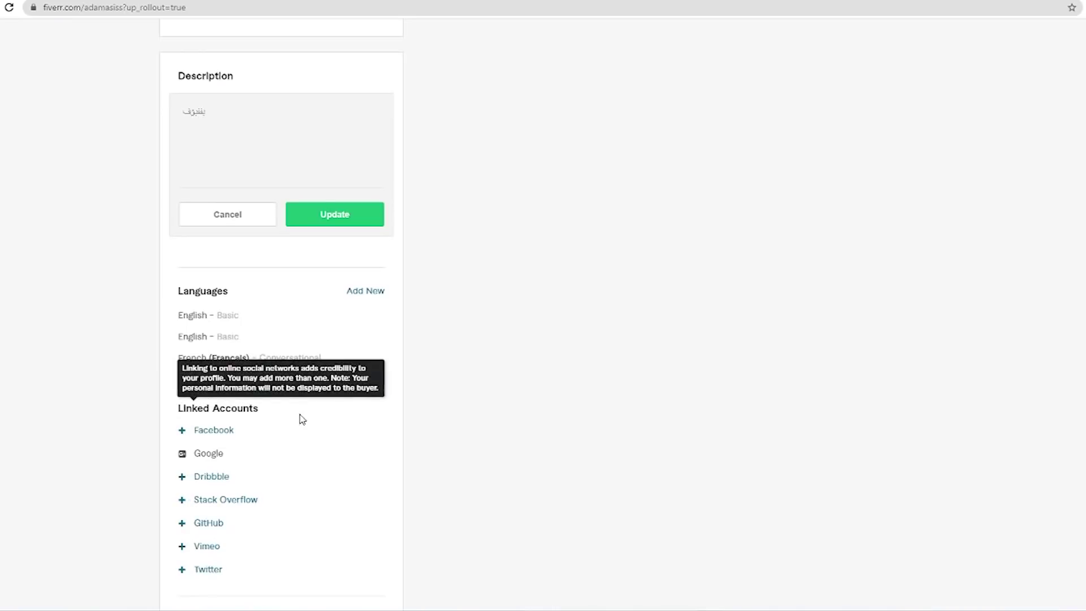
# Add Tajik (Тоҷикӣ) to the profile's languages at the Fluent level
pyautogui.moveTo(258, 348)
pyautogui.moveTo(223, 311)
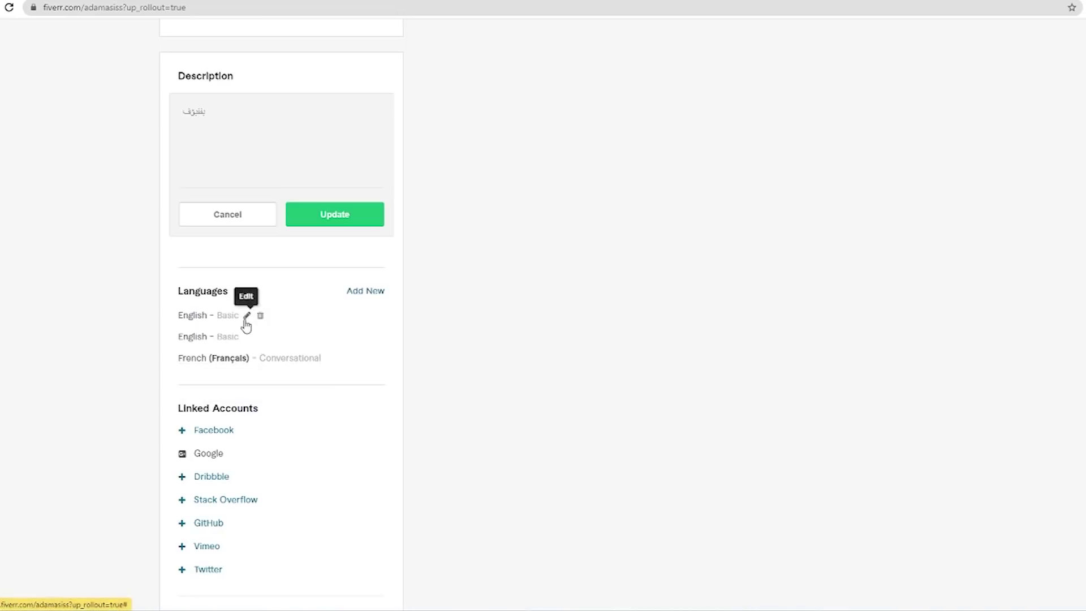
pyautogui.click(367, 294)
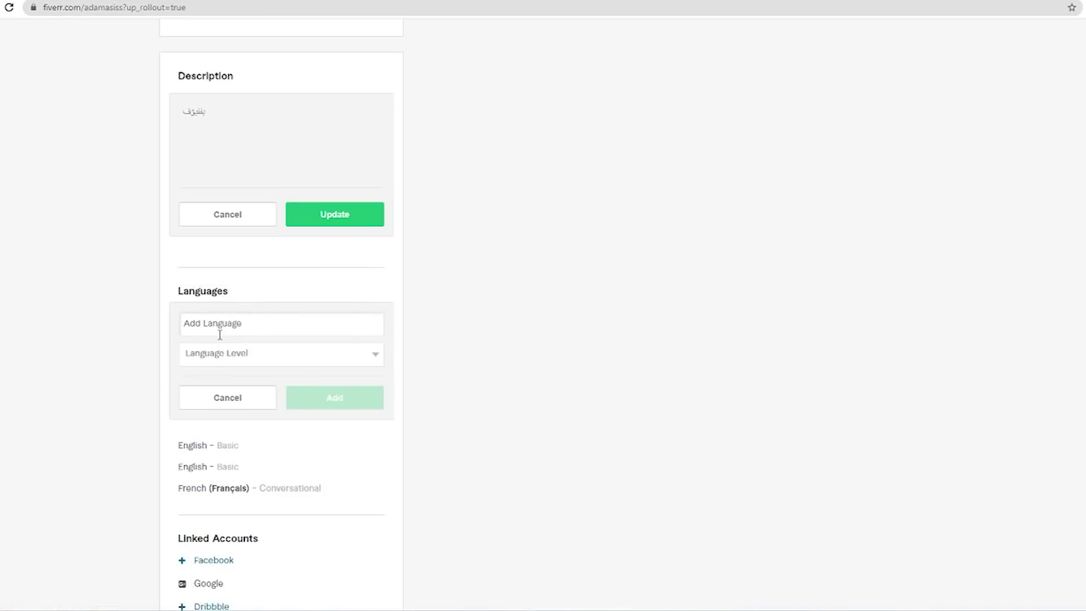
pyautogui.write('T')
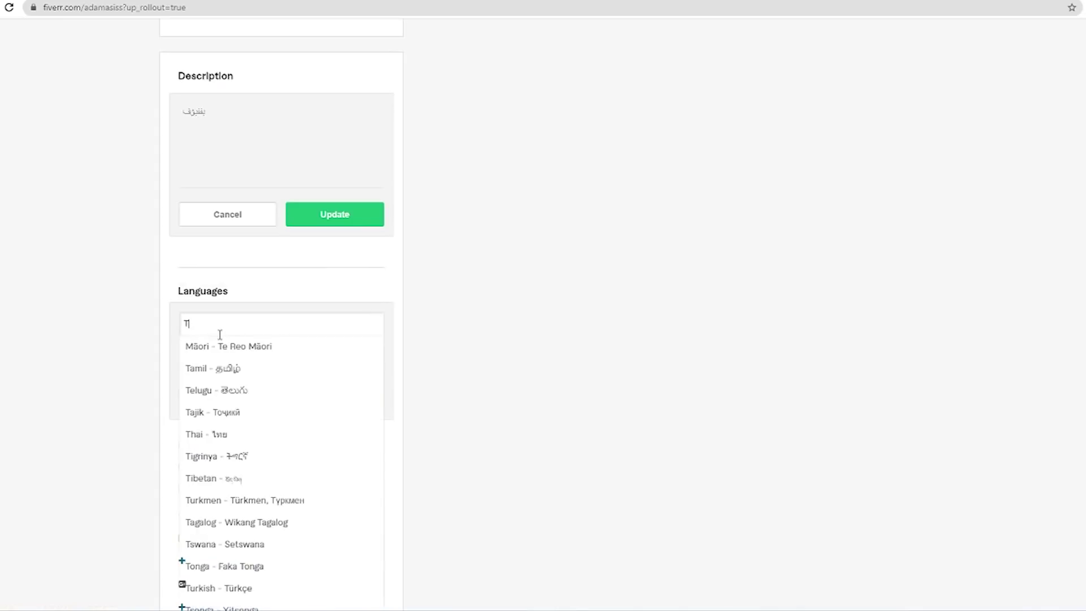
pyautogui.click(245, 413)
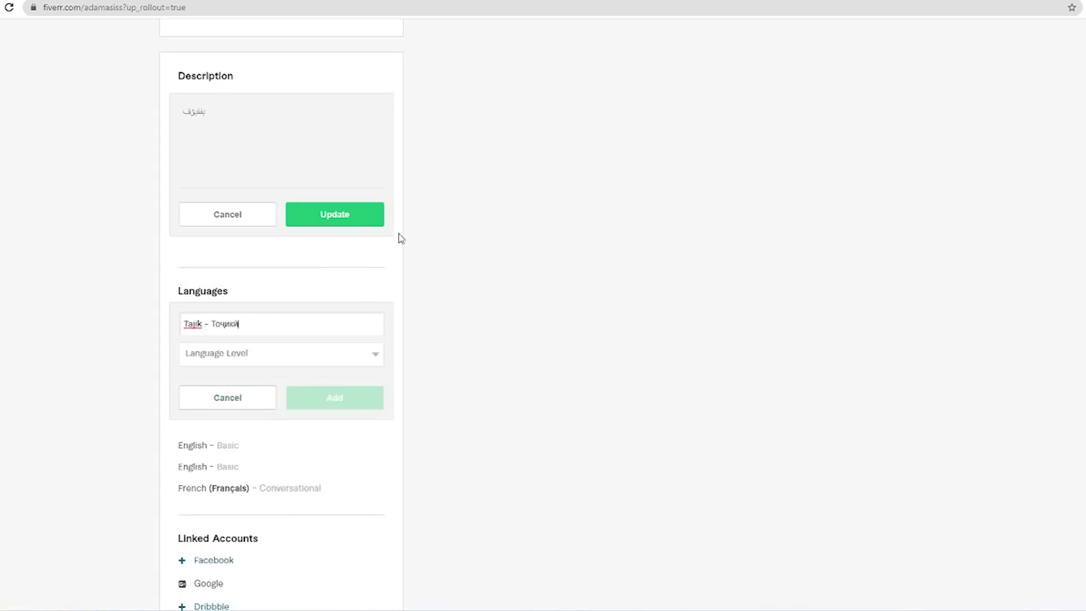
pyautogui.click(327, 355)
pyautogui.click(270, 394)
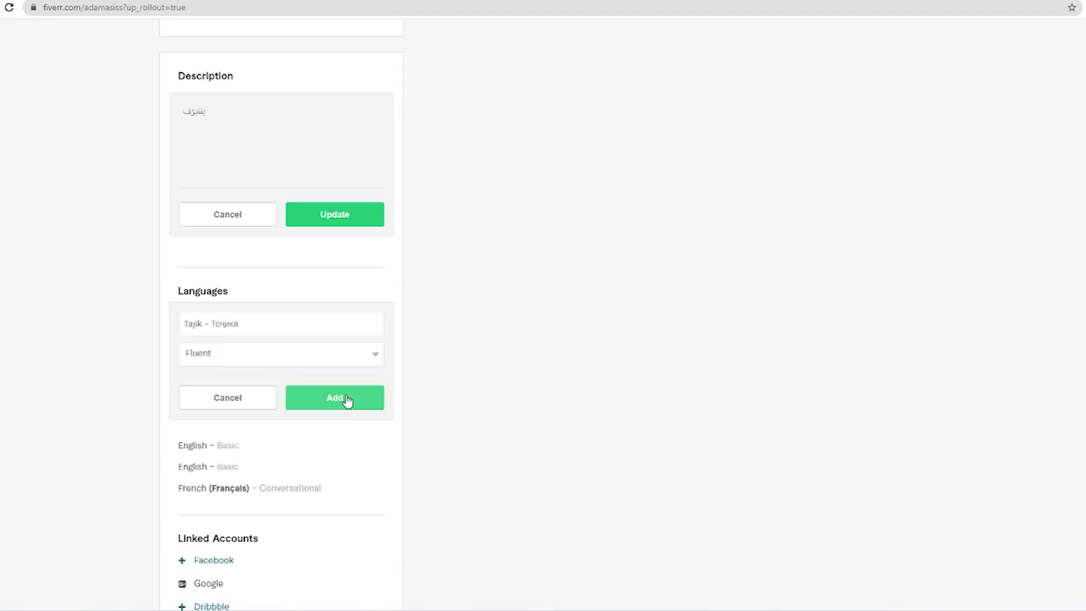
pyautogui.click(345, 403)
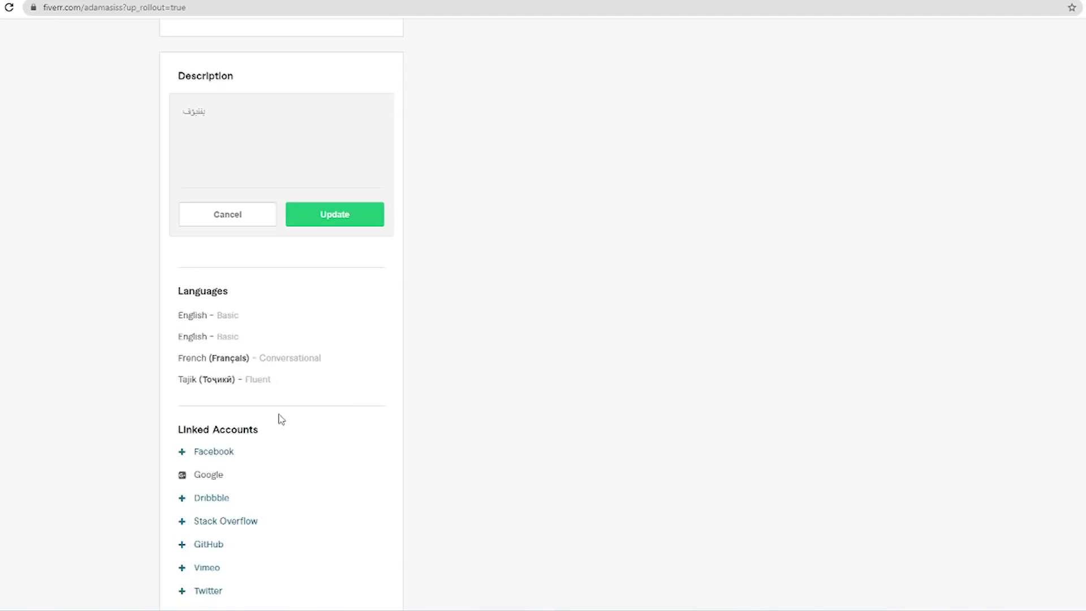
# Review the whole seller profile page, from the account card to Linked Accounts, Skills, Education and Certification
pyautogui.scroll(-2, 280, 416)
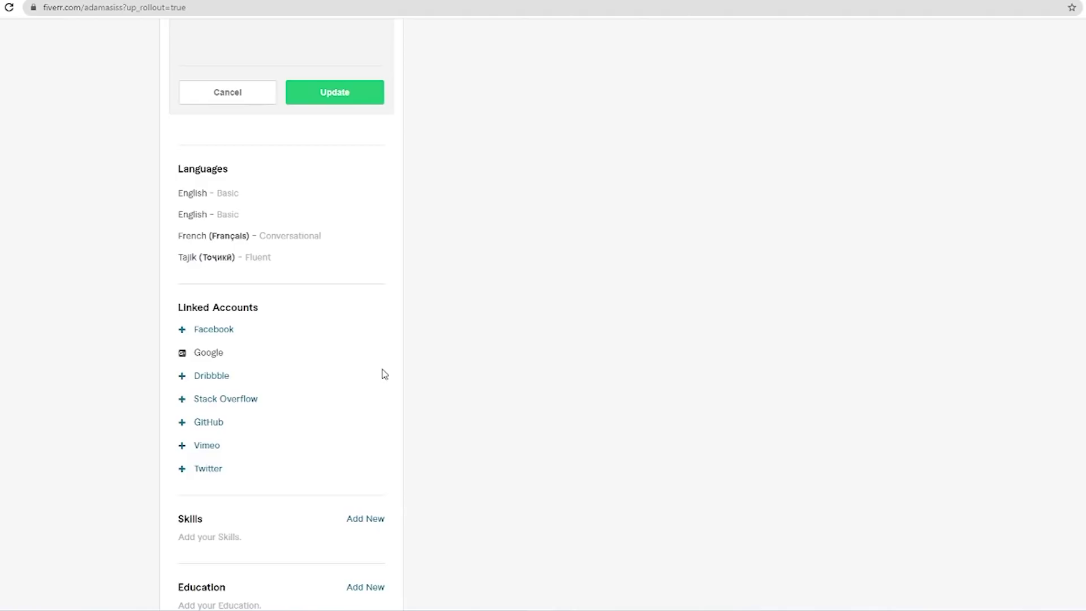
pyautogui.scroll(10, 396, 362)
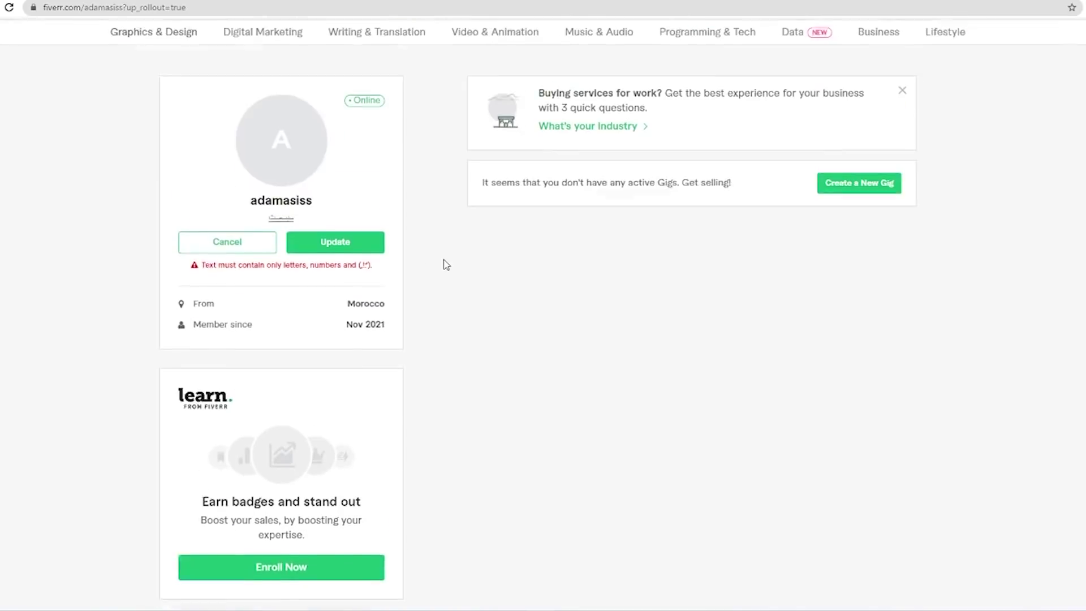
pyautogui.scroll(-3, 472, 318)
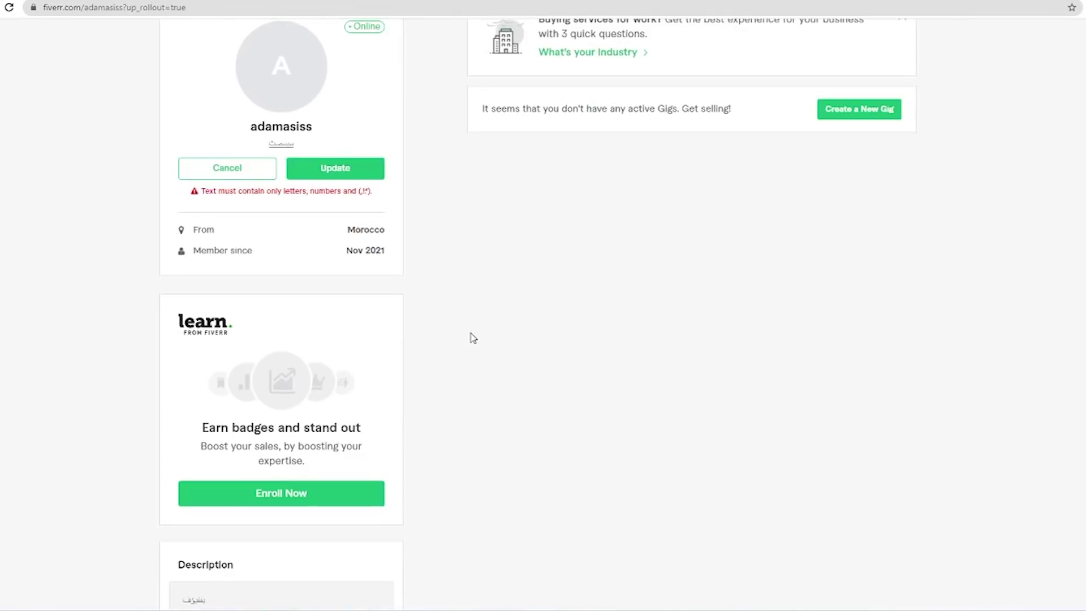
pyautogui.scroll(-3, 472, 338)
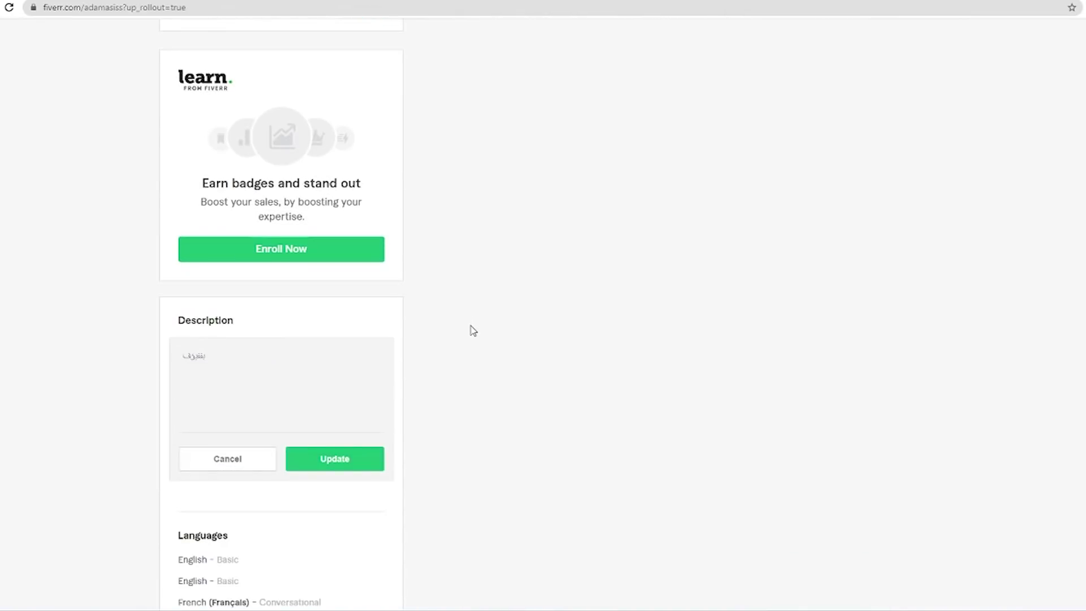
pyautogui.scroll(-1, 471, 320)
pyautogui.scroll(-3, 472, 318)
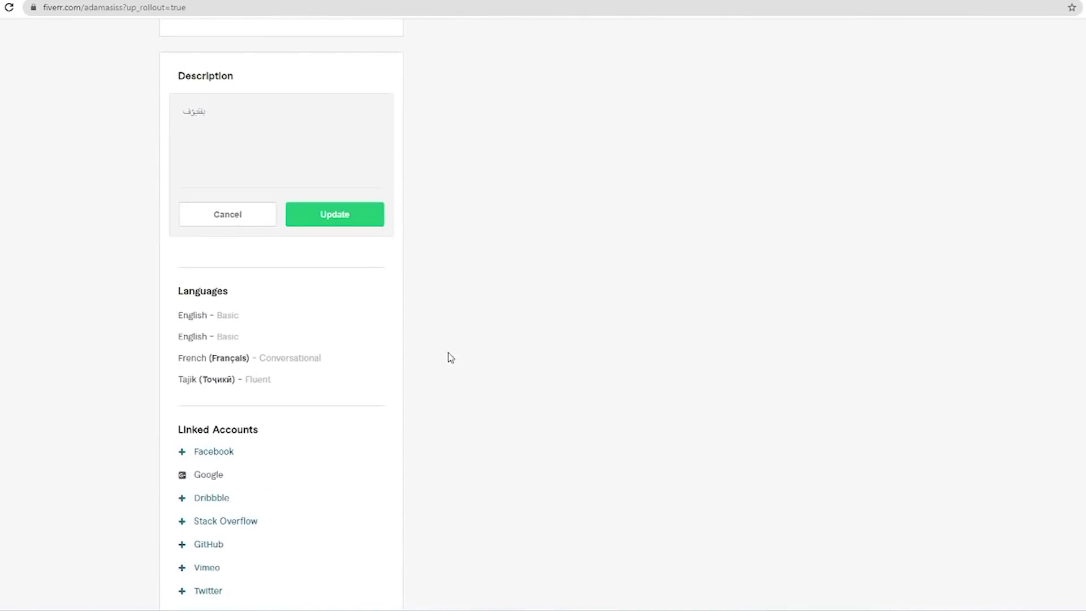
pyautogui.scroll(-2, 446, 356)
pyautogui.scroll(-2, 446, 362)
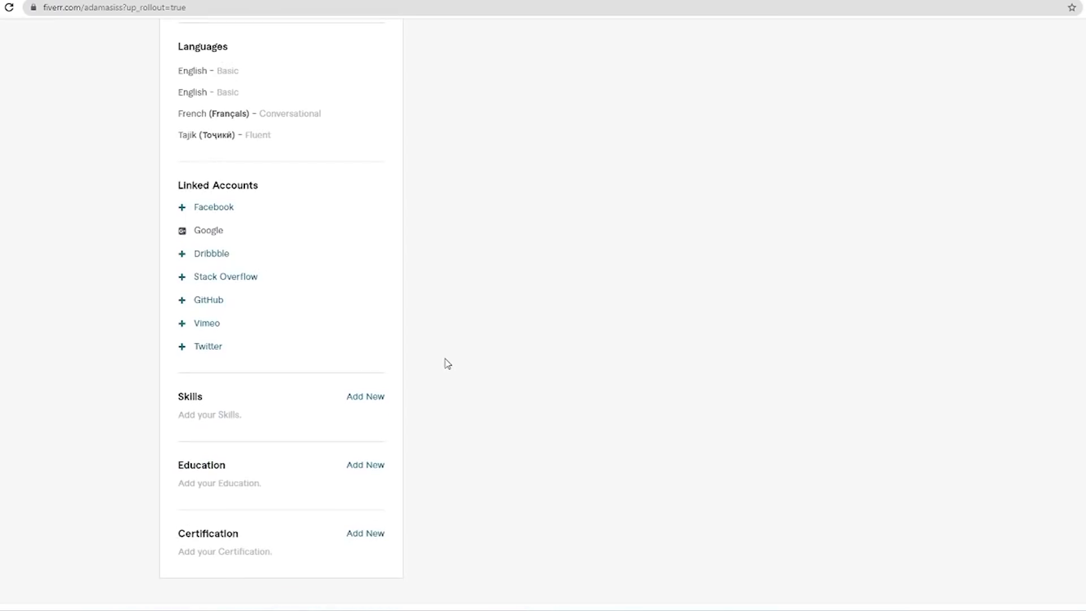
pyautogui.scroll(8, 444, 361)
pyautogui.scroll(4, 555, 413)
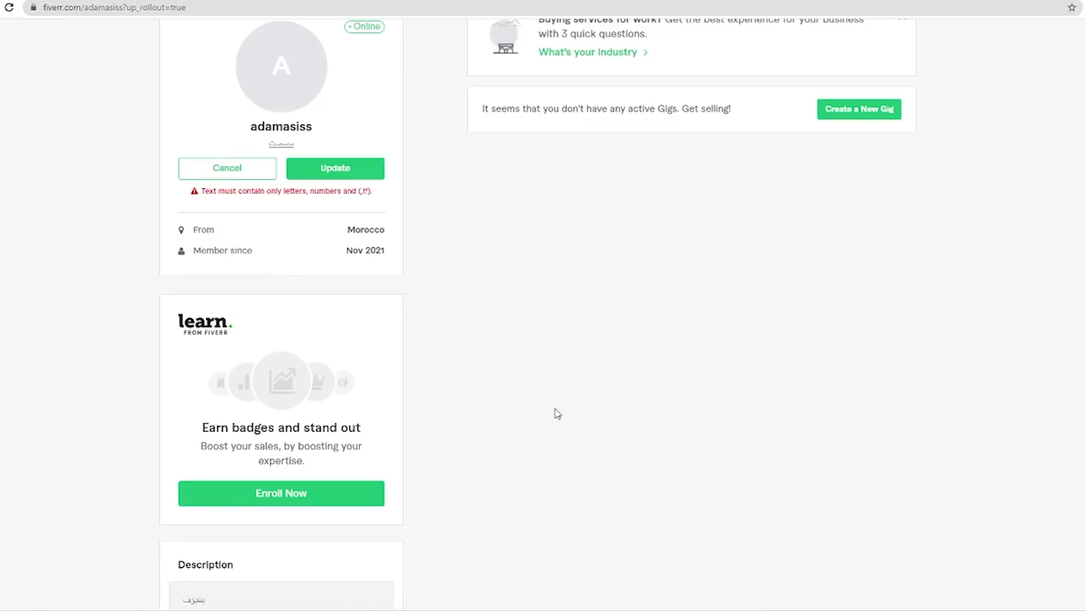
pyautogui.scroll(2, 557, 414)
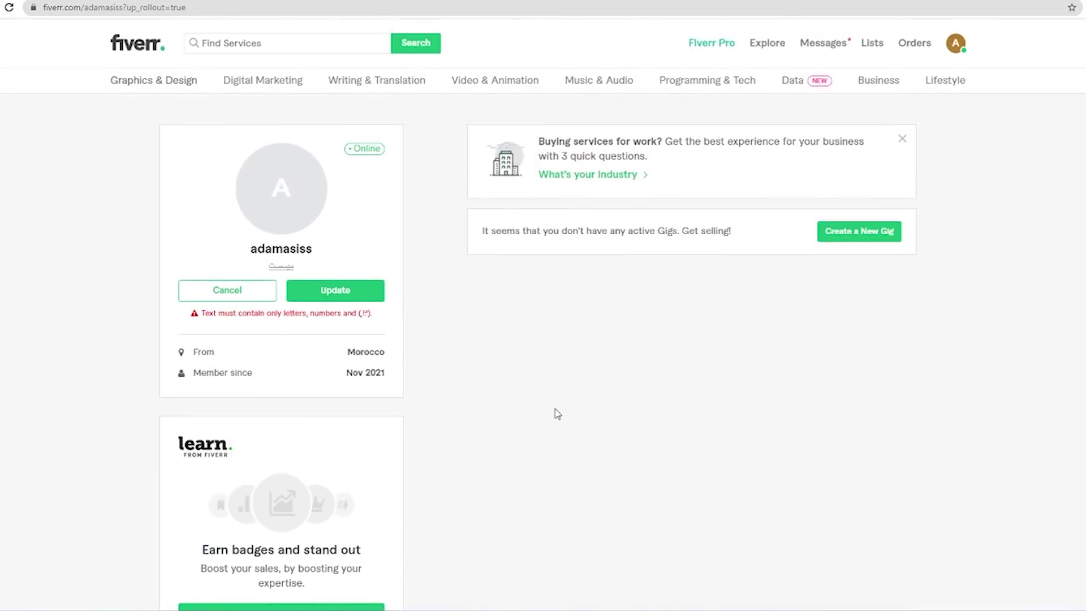
# Browse the creative logo design gig listings and examine the Linked Accounts, Skills, Education and Certification sections of the seller profile
pyautogui.scroll(-3, 521, 419)
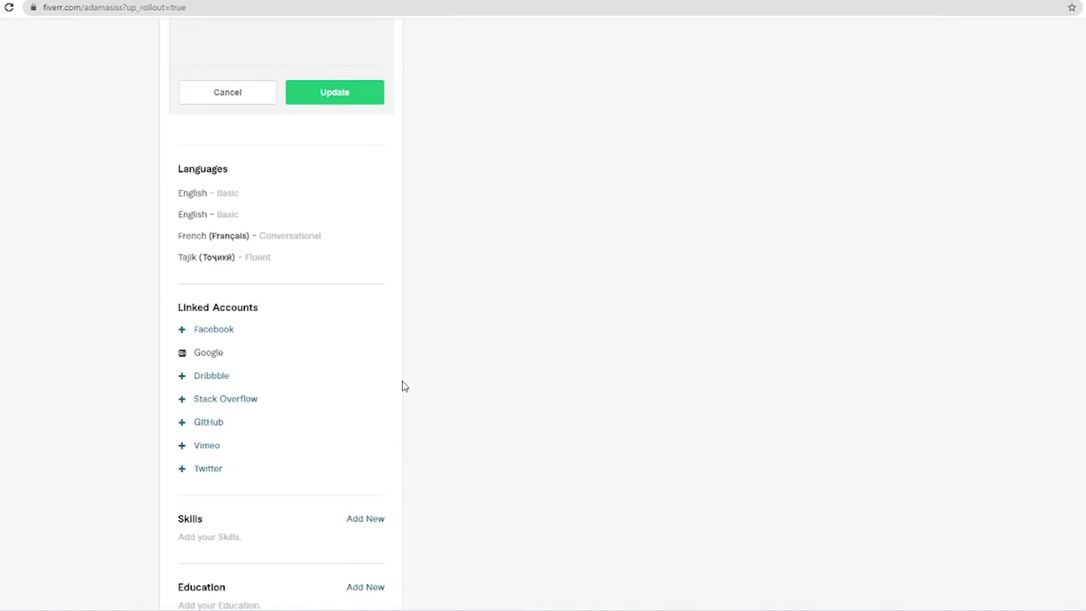
pyautogui.scroll(-2, 403, 384)
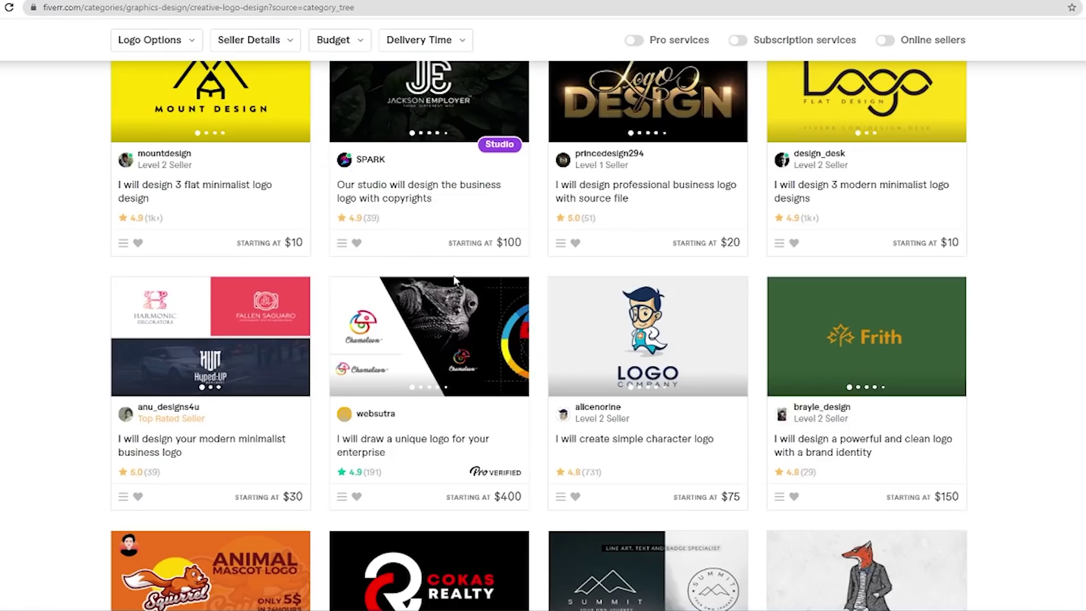
pyautogui.scroll(-5, 384, 280)
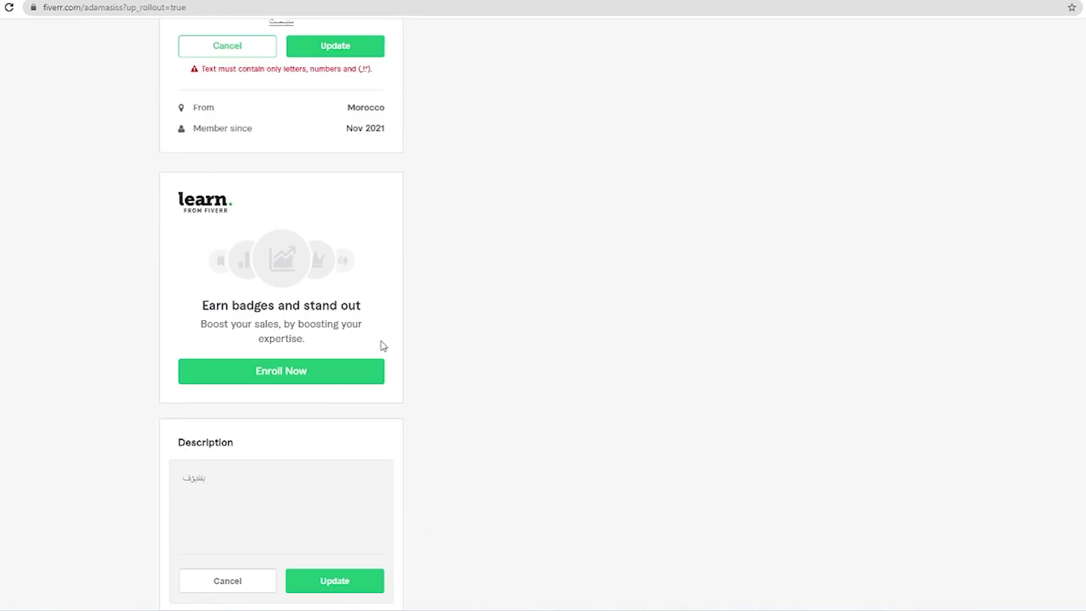
pyautogui.scroll(-15, 385, 340)
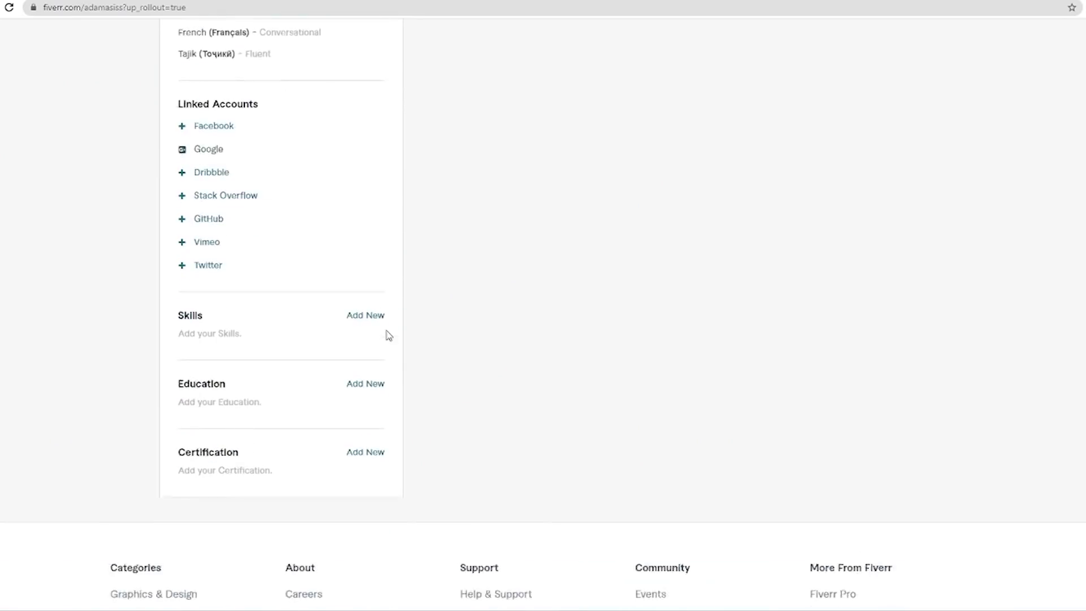
pyautogui.scroll(2, 441, 313)
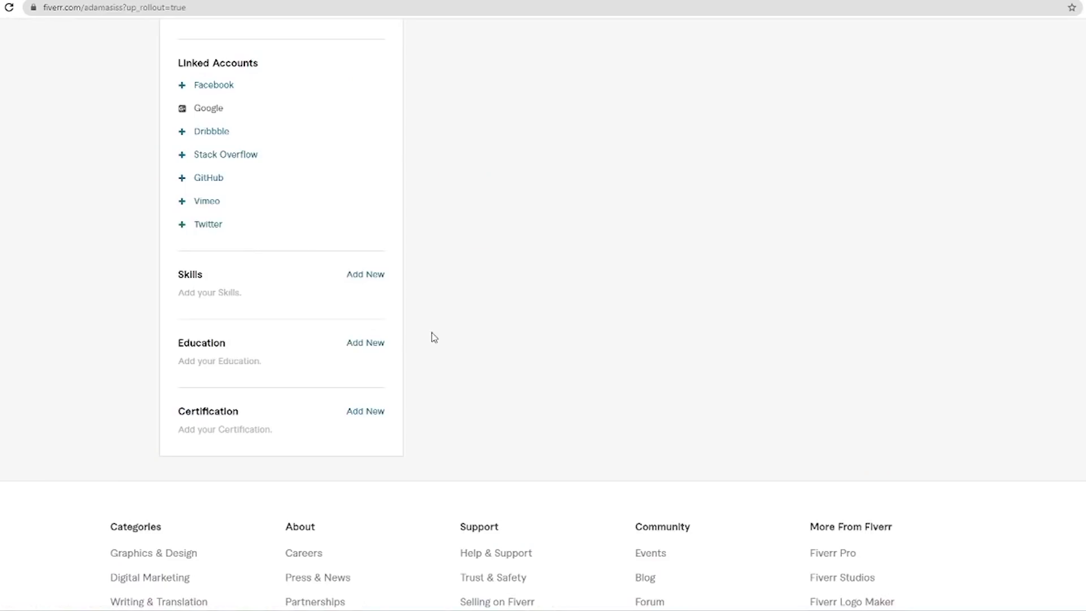
pyautogui.scroll(10, 496, 290)
pyautogui.scroll(8, 497, 290)
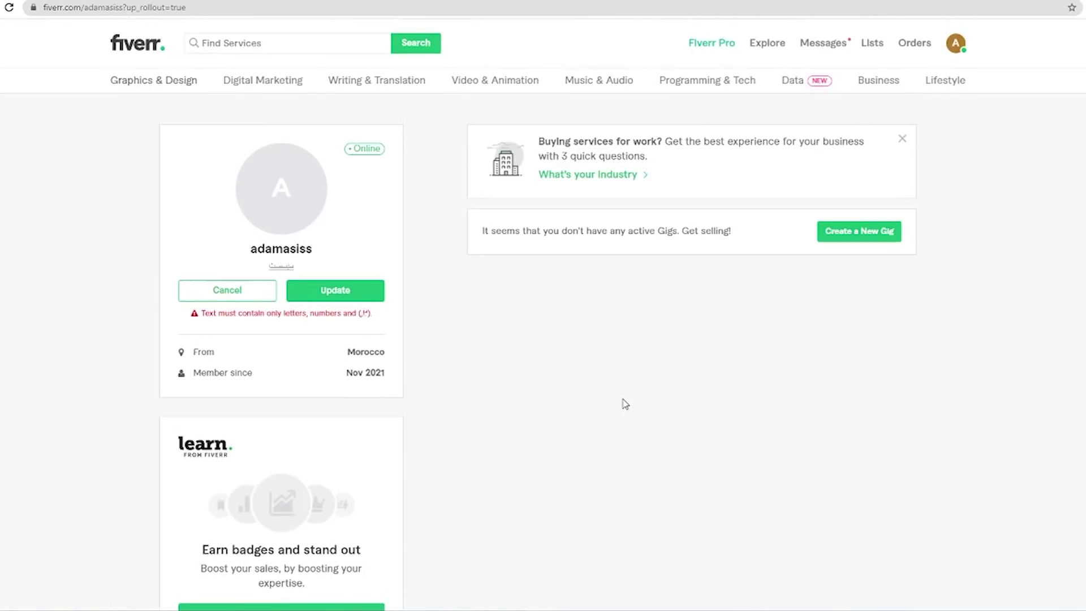